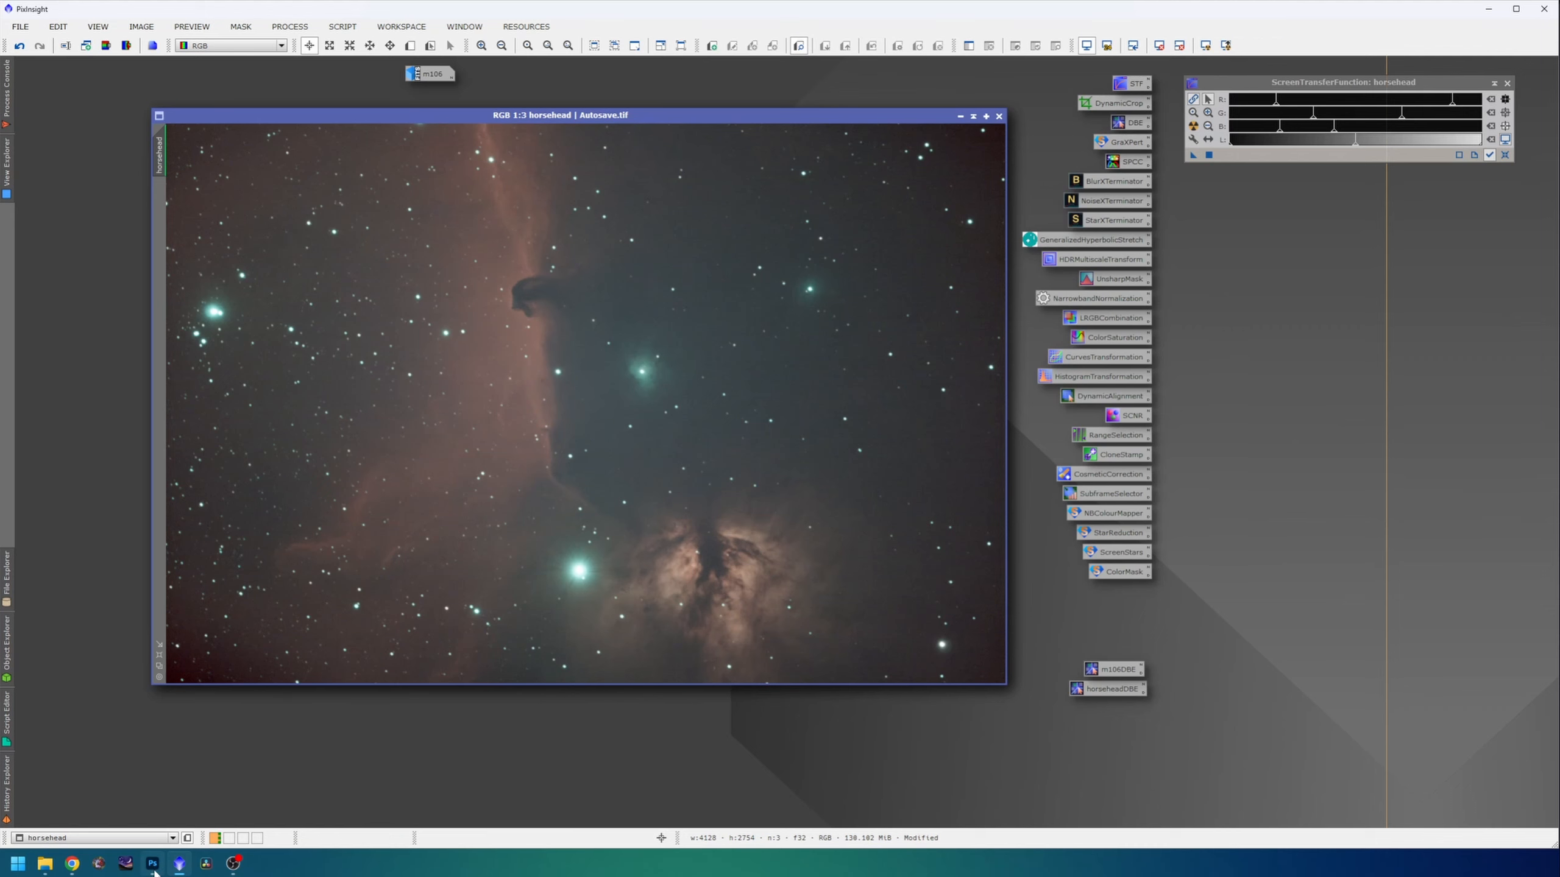
Download the Windows version of GraXpert from graxpert.com and open the folder containing GraXpert-win64.exe.
mouse_move(96, 870)
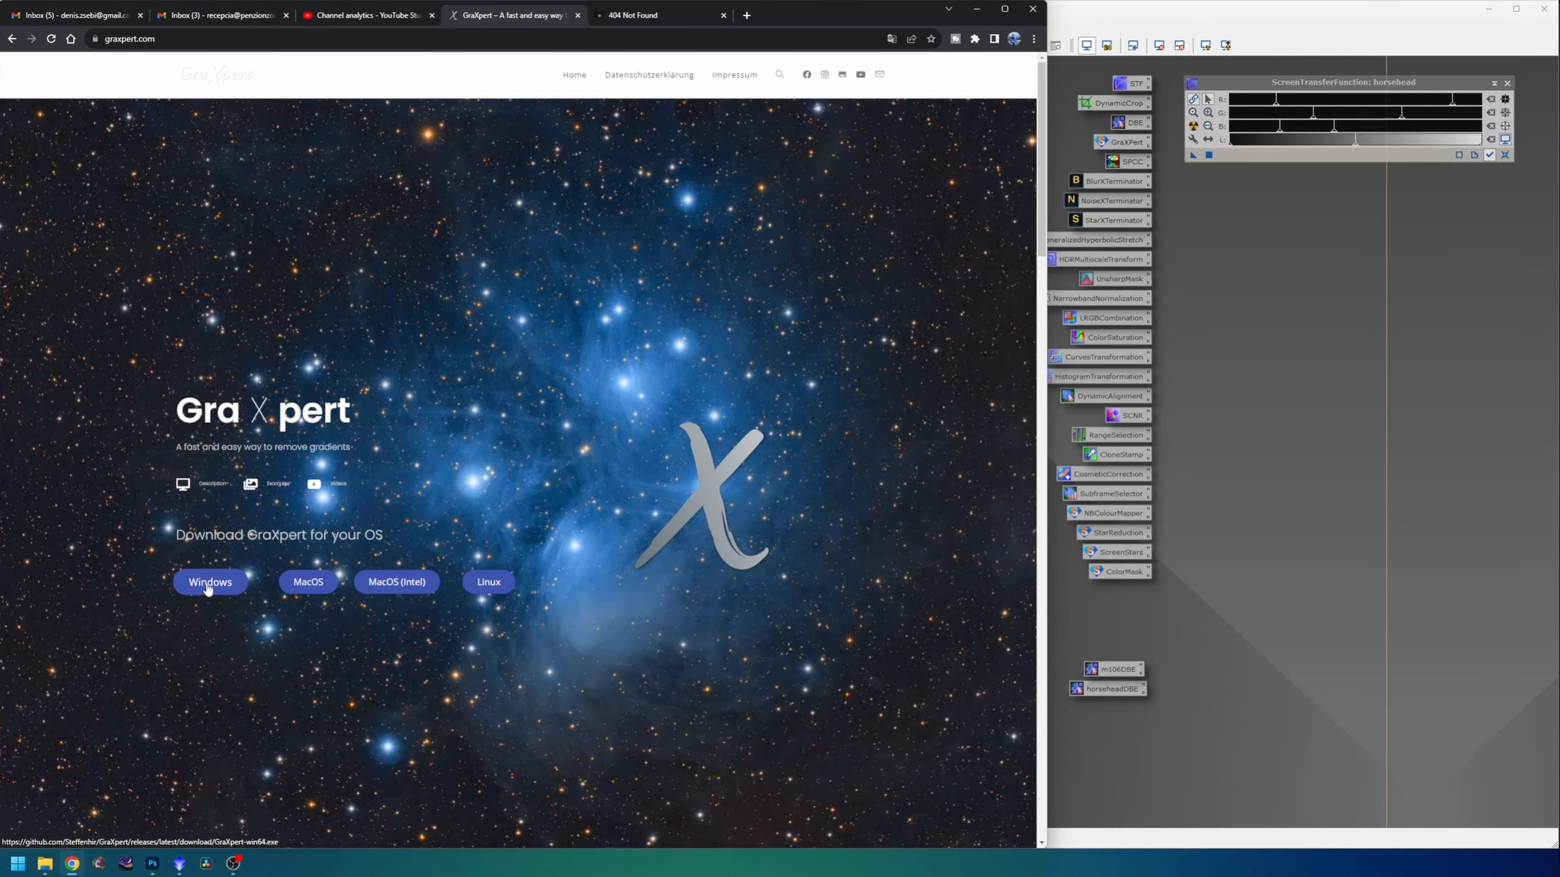
click(208, 583)
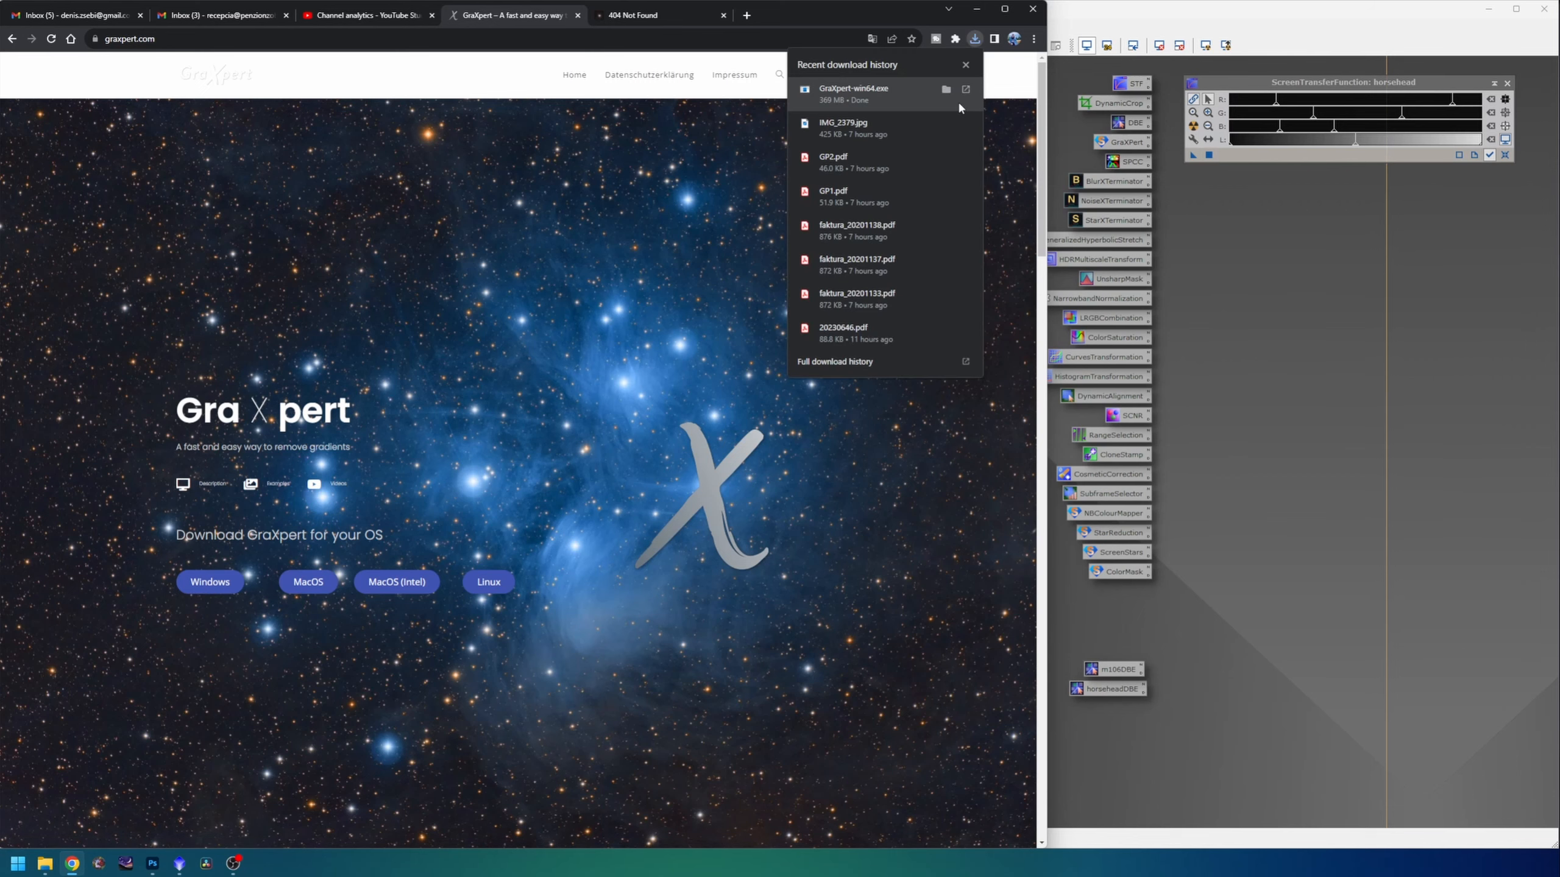
click(946, 90)
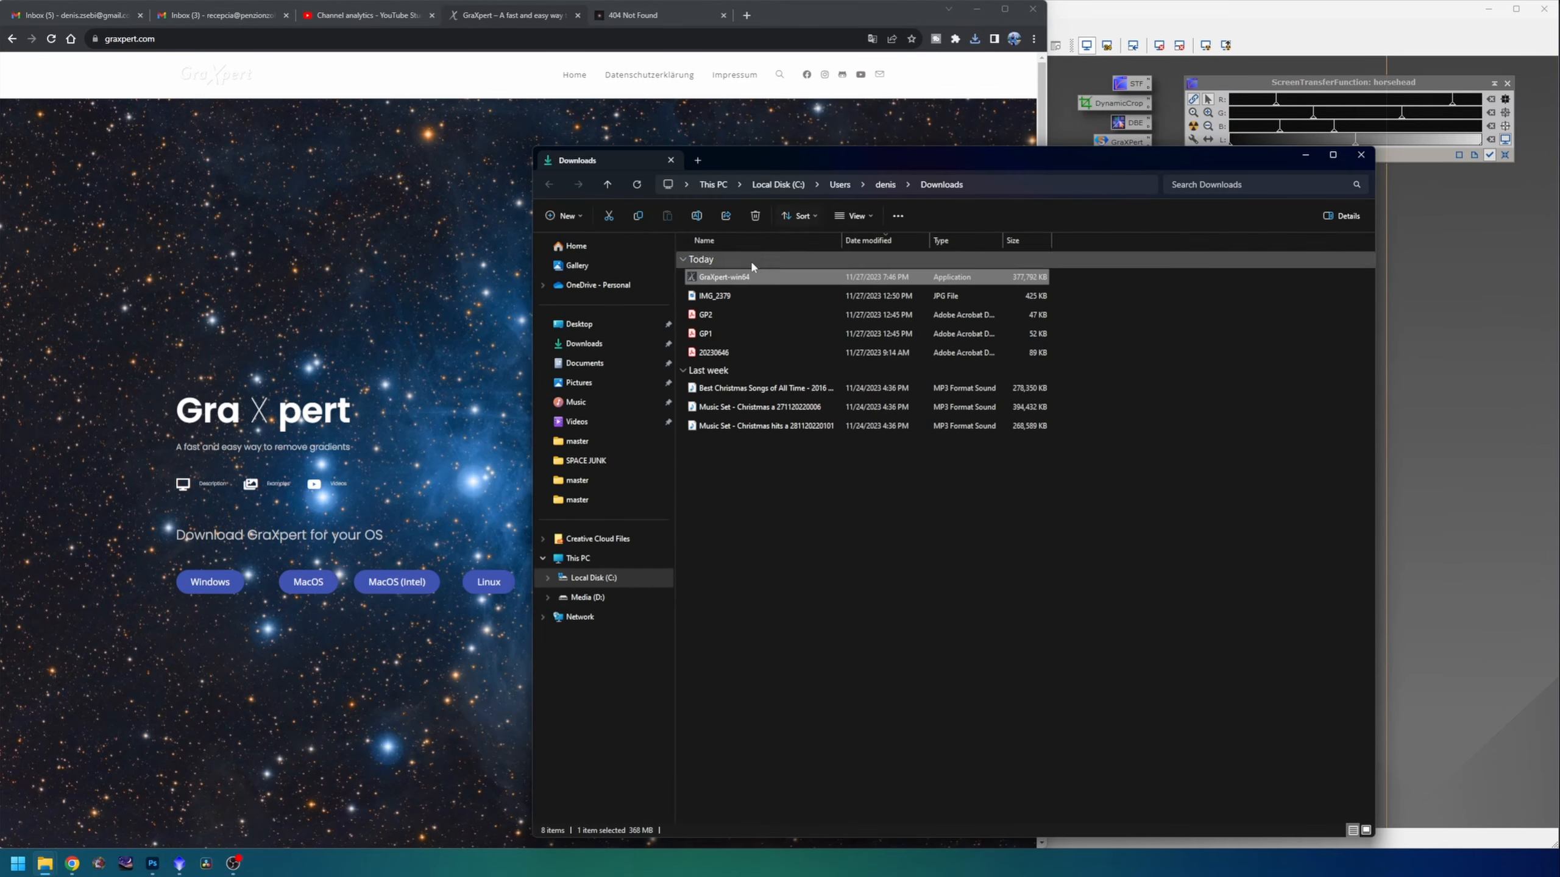
Try to copy GraXpert-win64 from Downloads into the Astrophotography folder +PixInsightAssets+.
drag(725, 278, 757, 396)
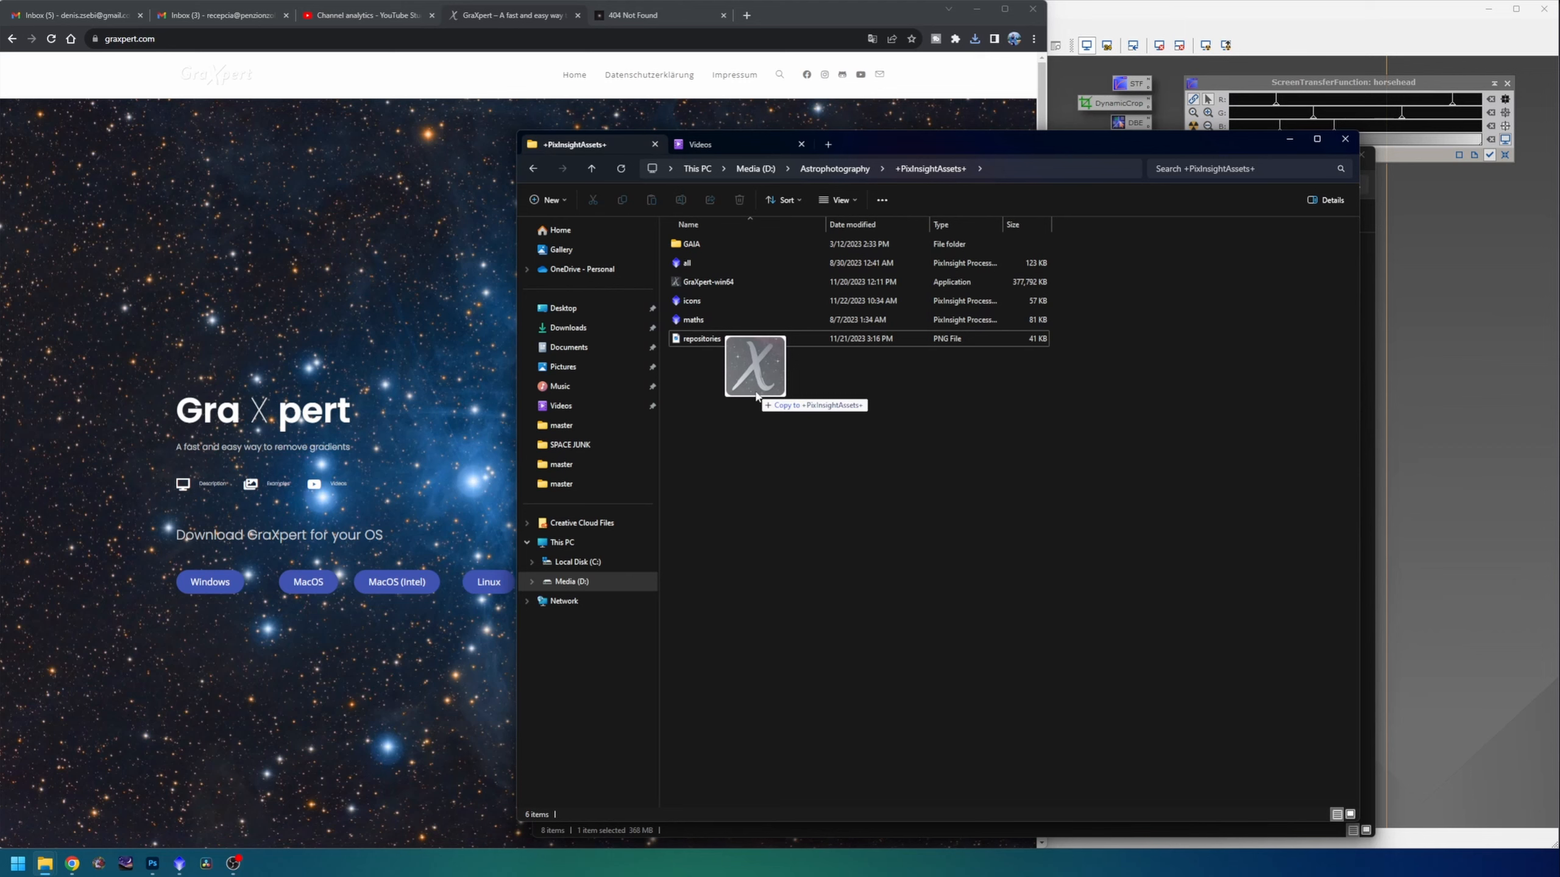
drag(757, 396, 755, 395)
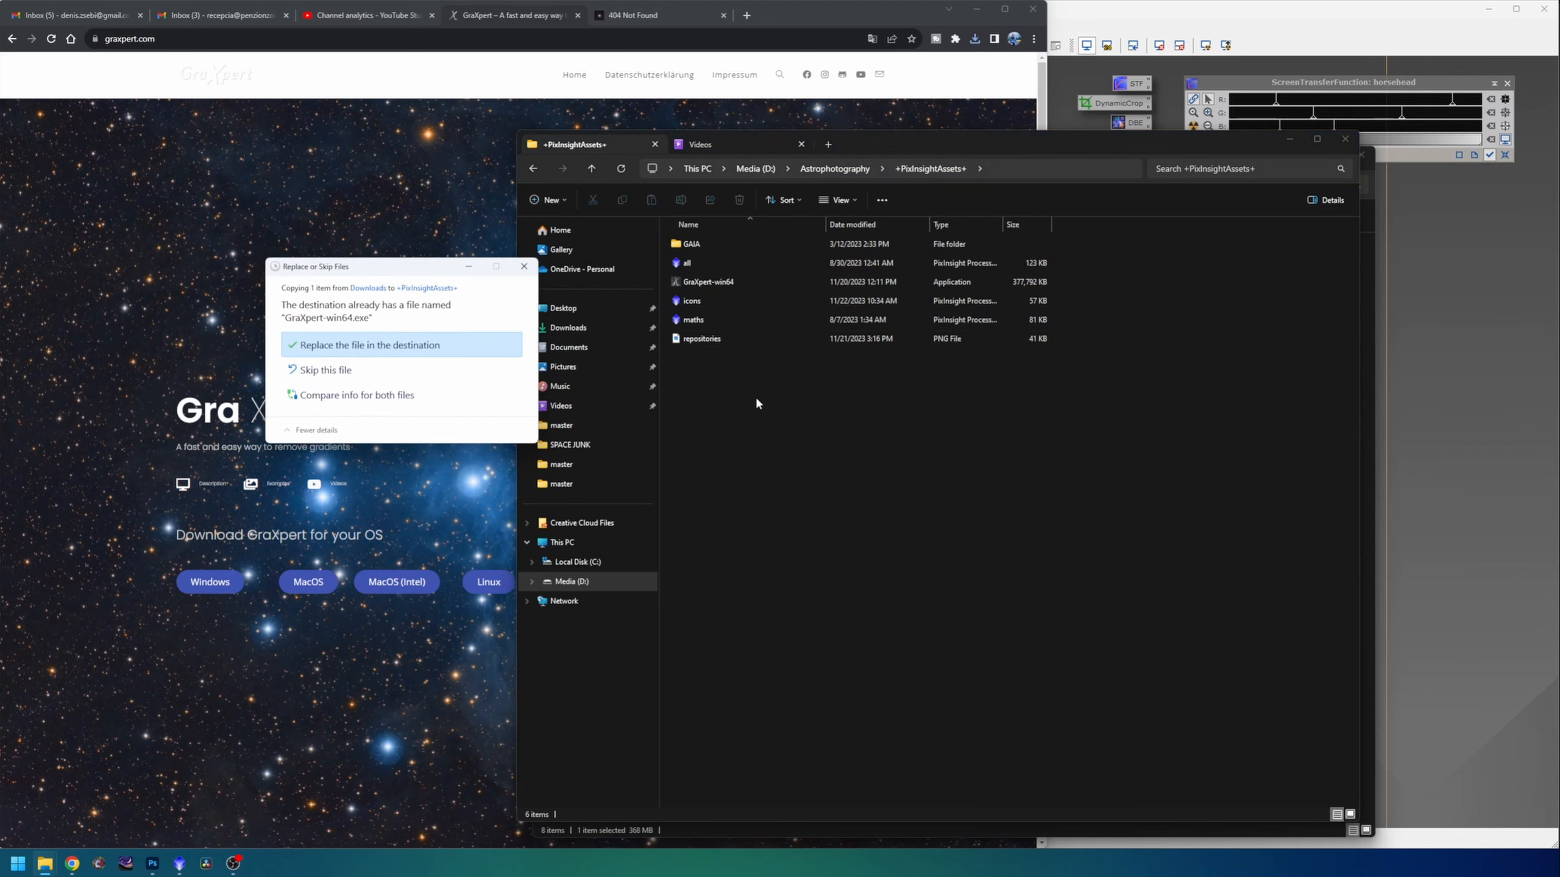
click(524, 266)
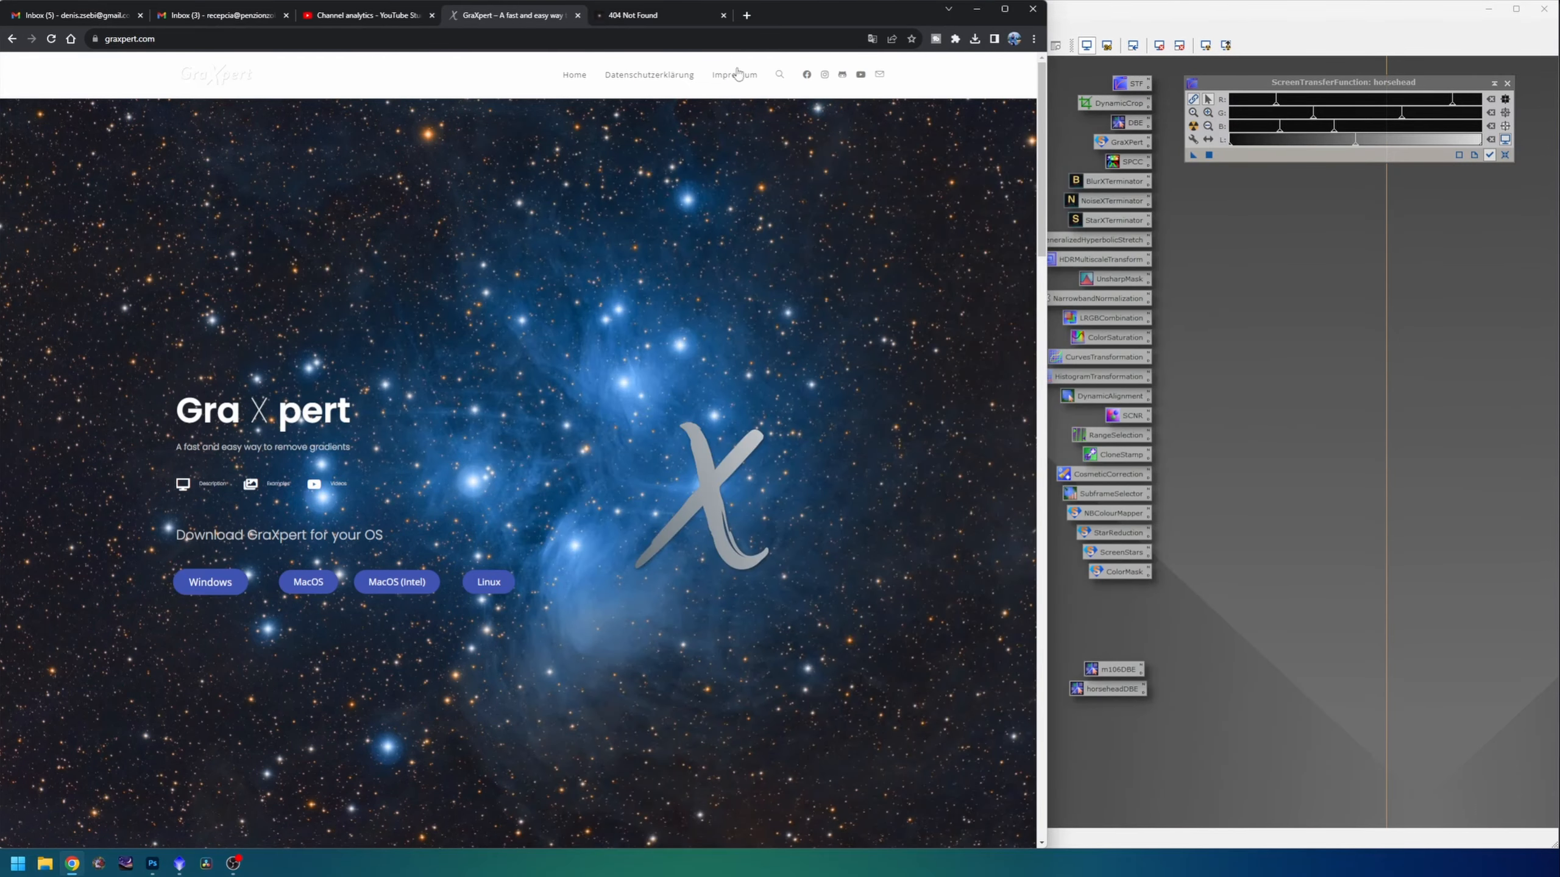
click(1349, 290)
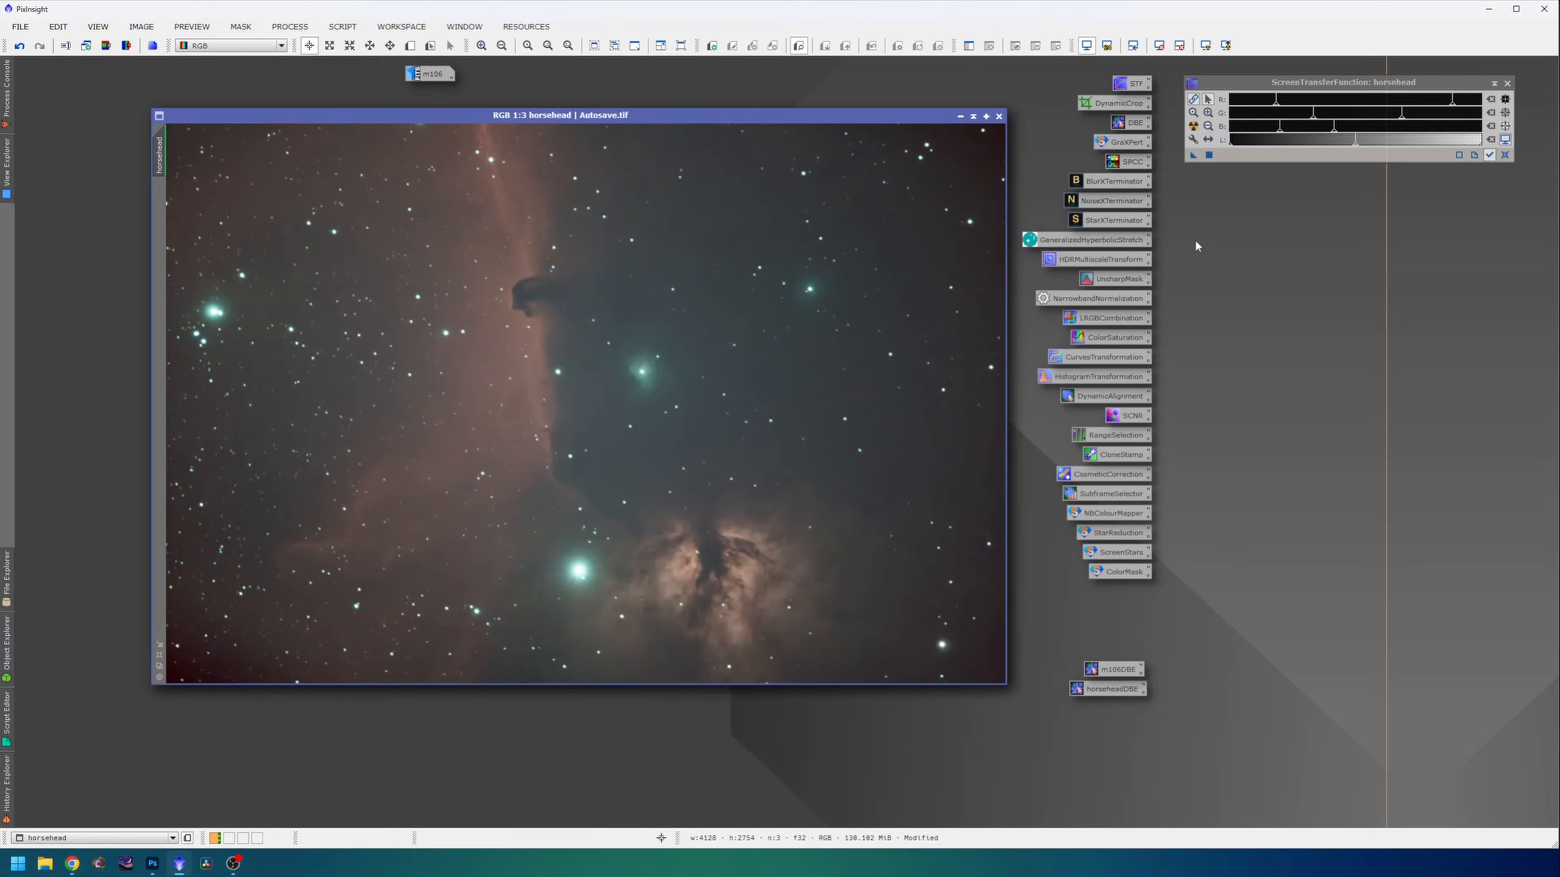
click(525, 26)
mouse_move(567, 105)
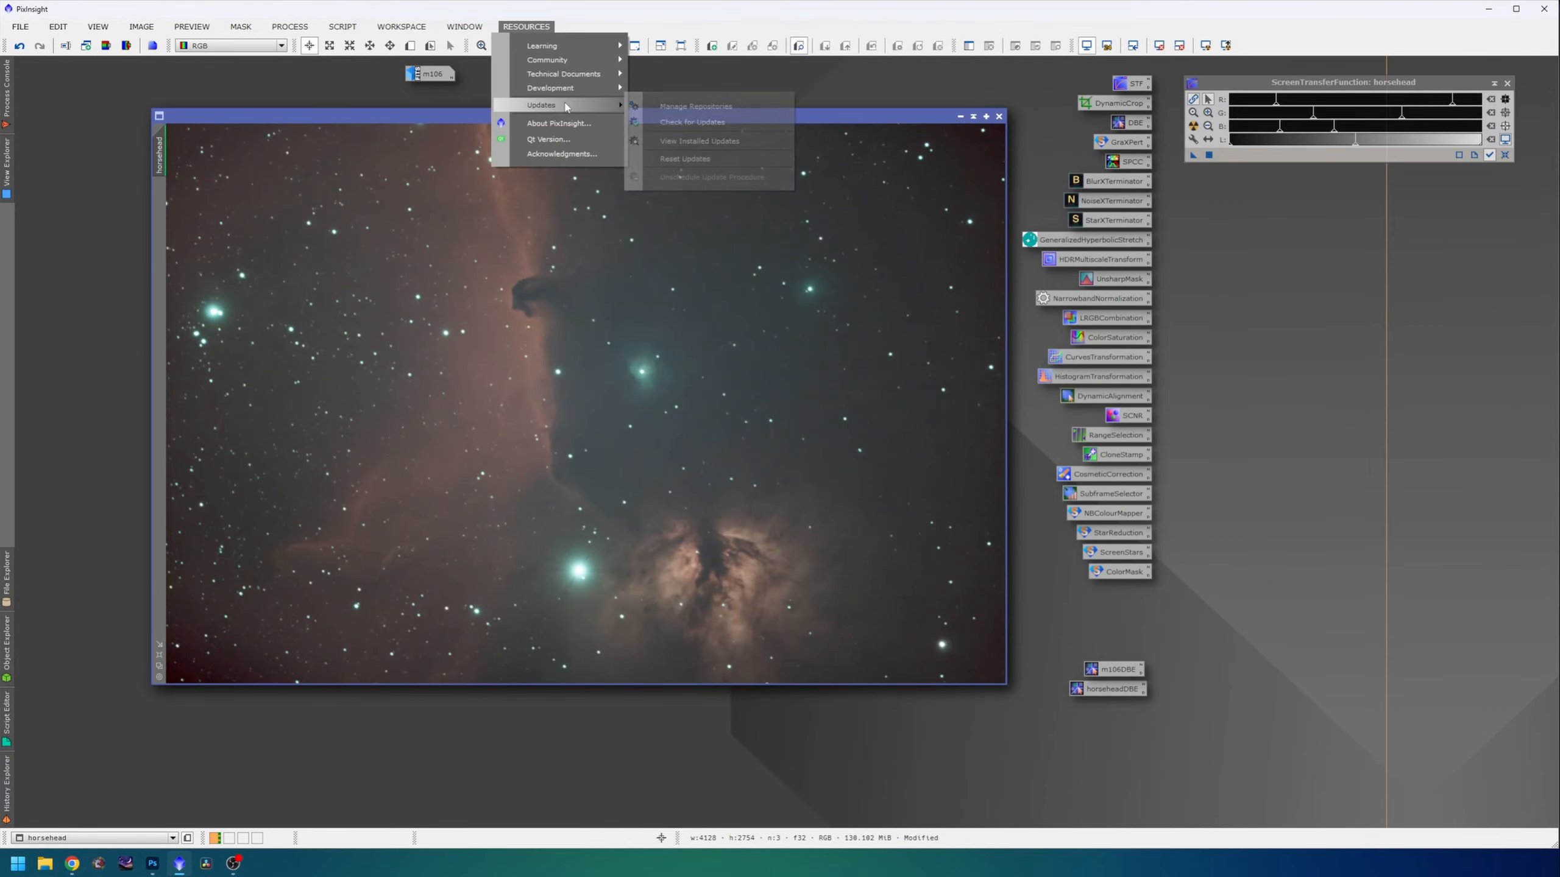
click(660, 106)
scroll(816, 483, down, 3)
click(608, 495)
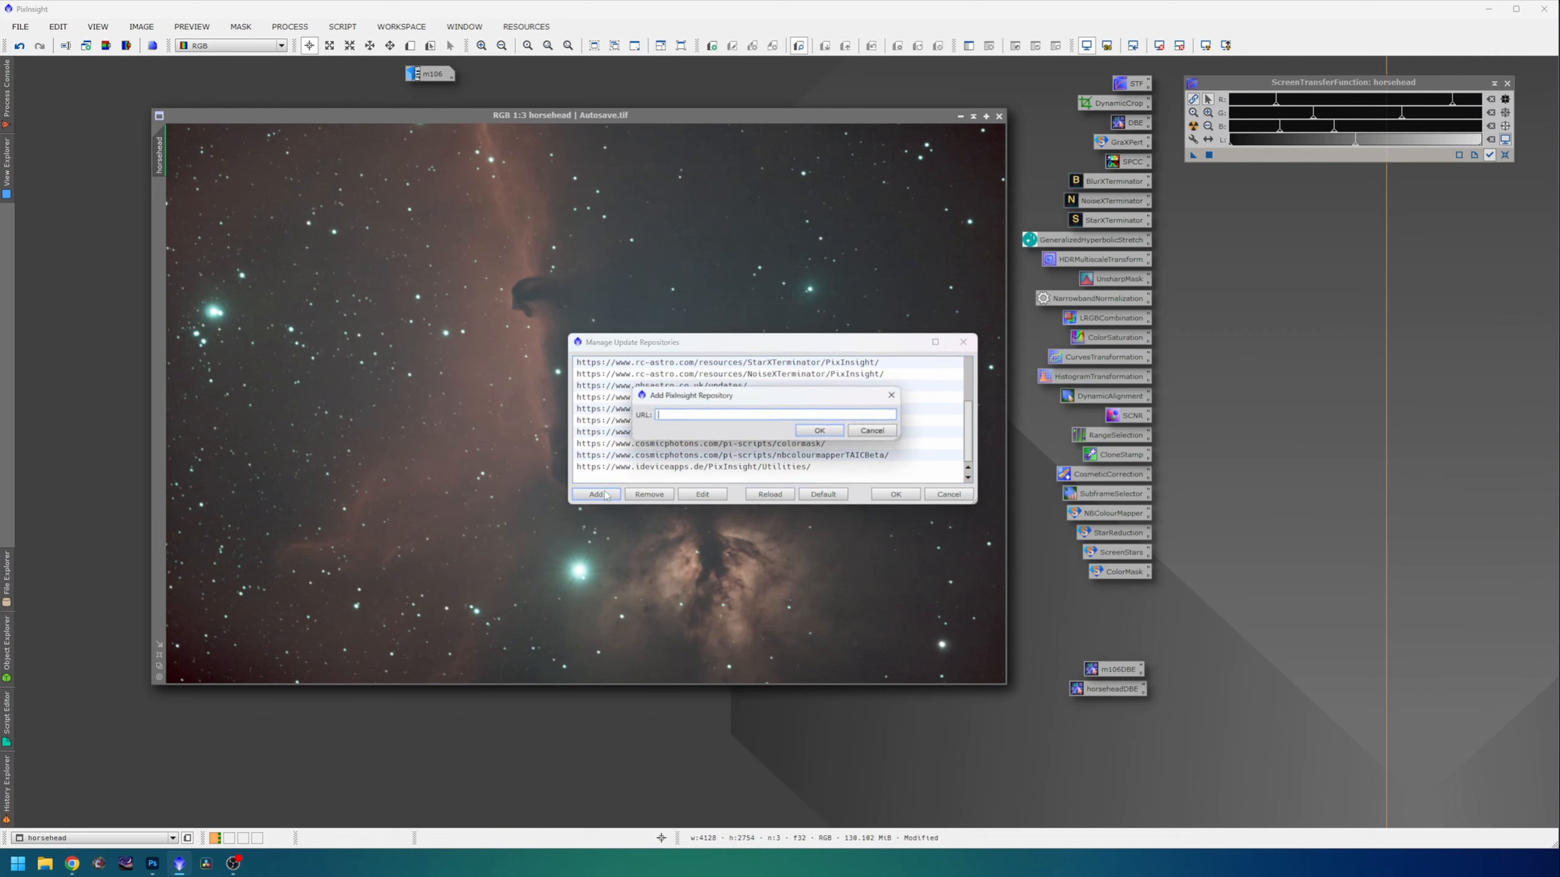
text(https://www.ideviceapps.de/PixInsight/Utilities/)
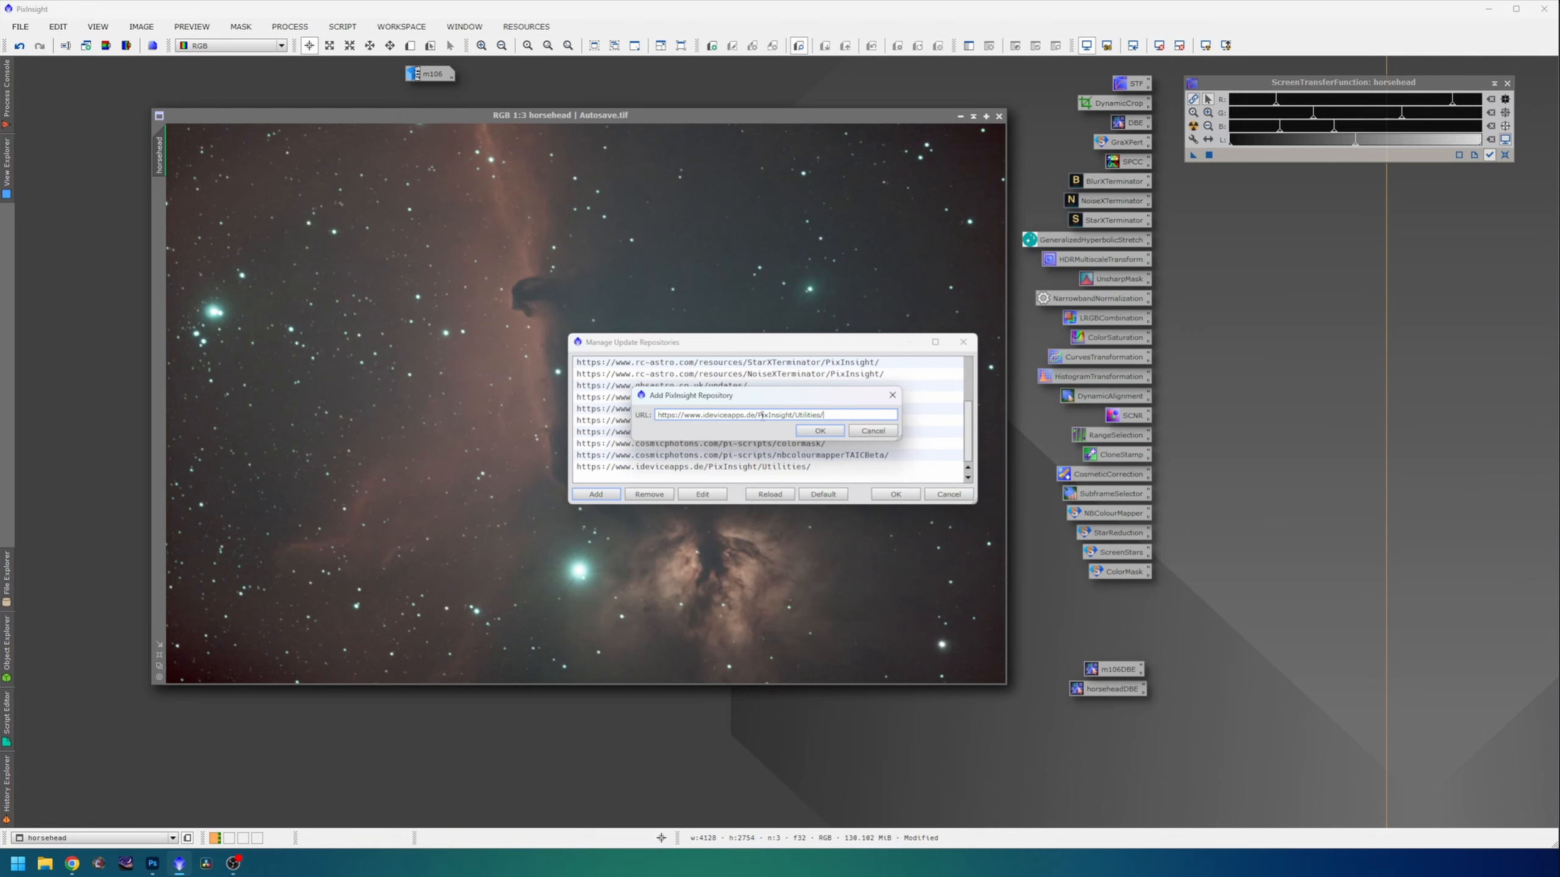
click(820, 430)
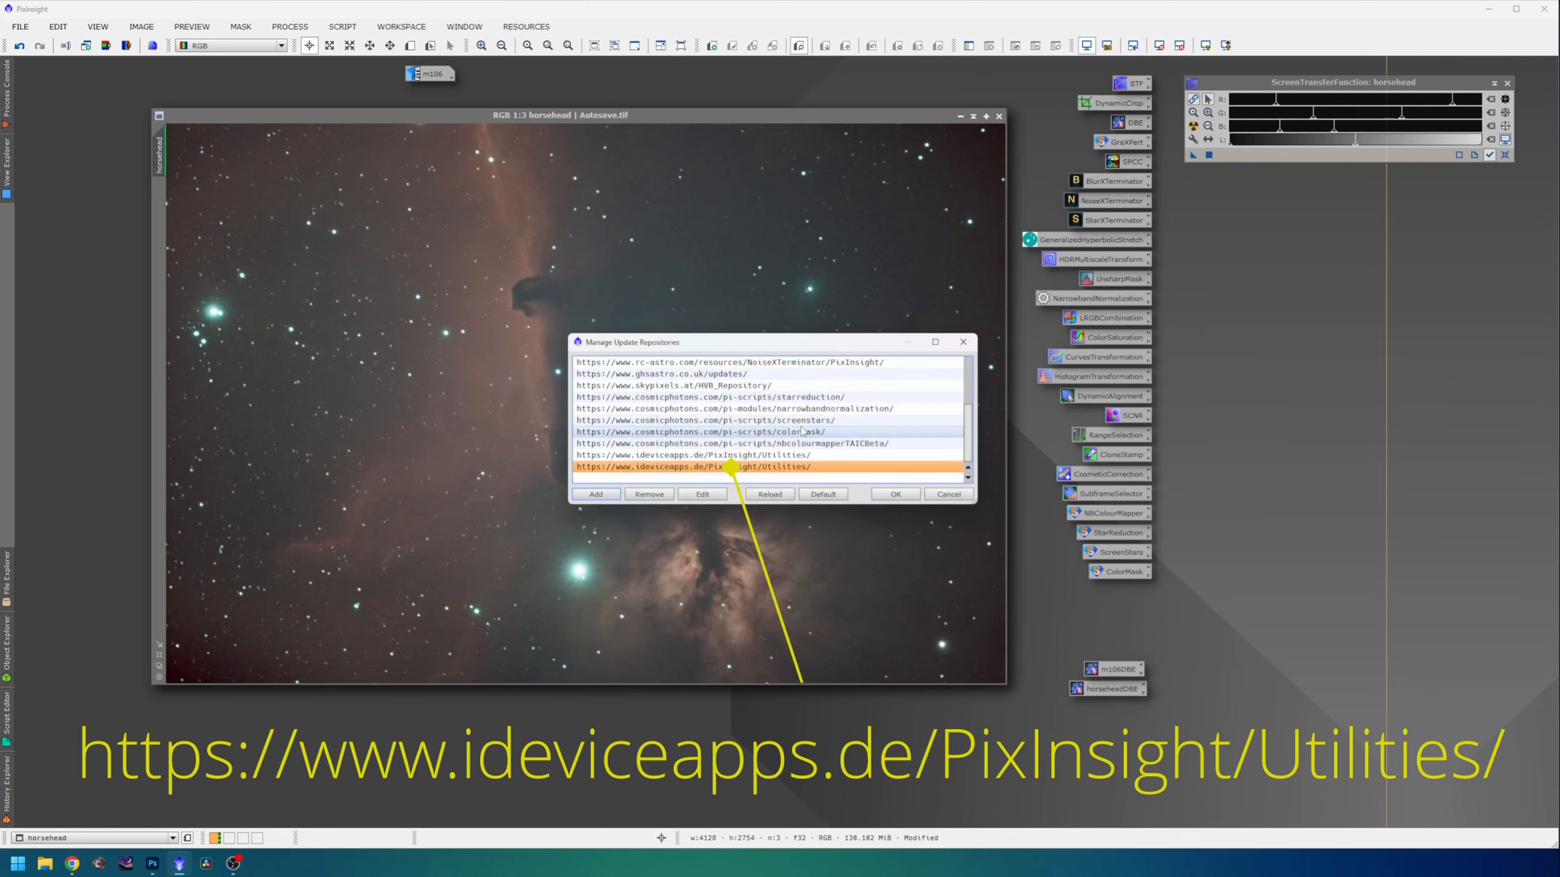
click(896, 494)
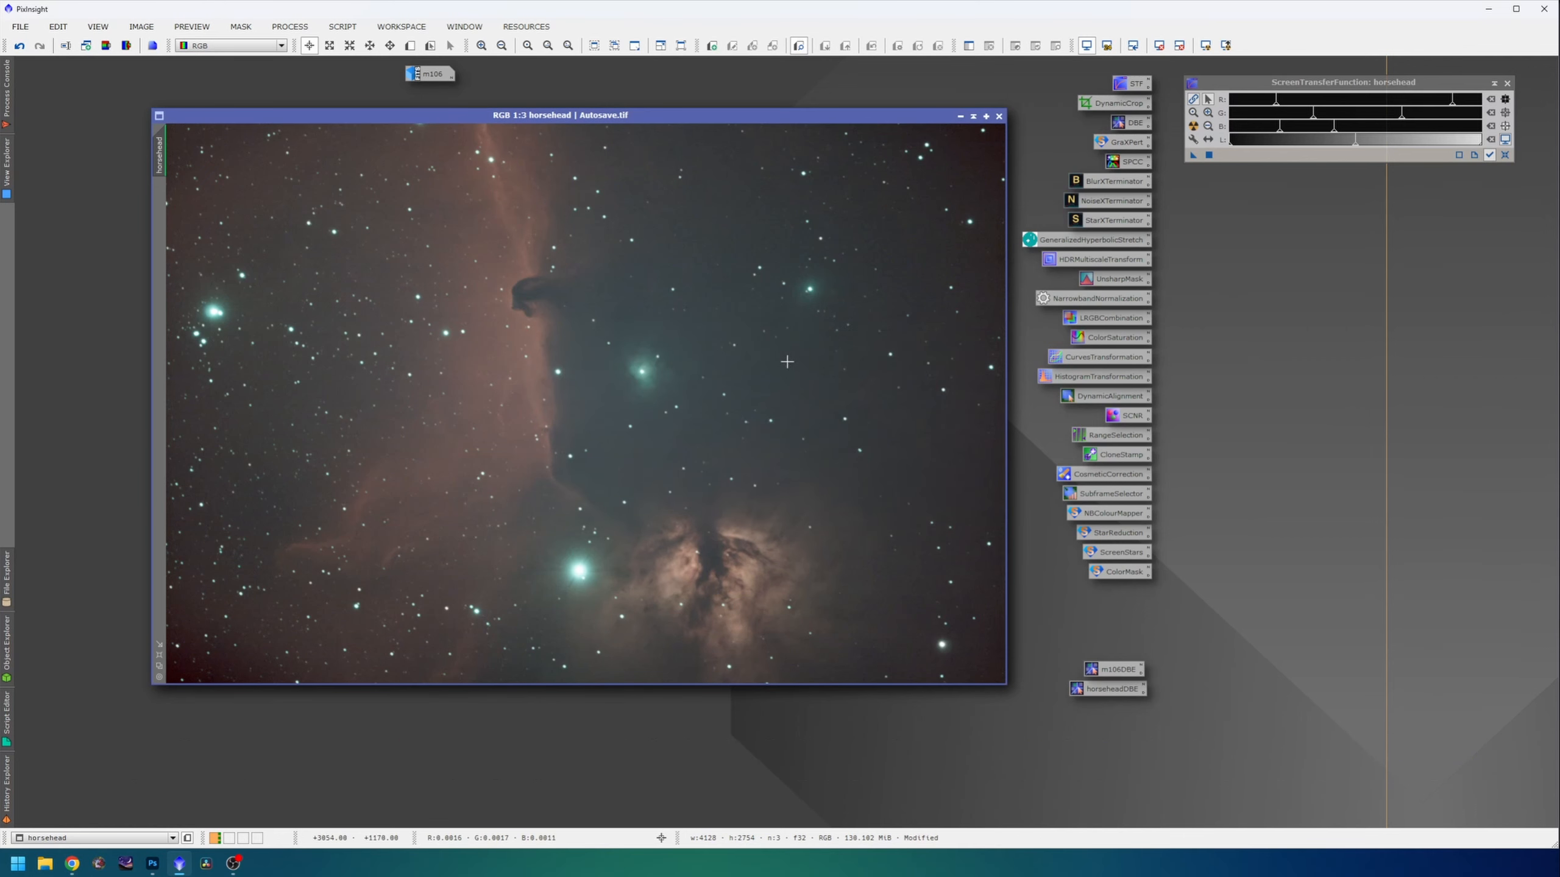
click(526, 26)
mouse_move(583, 105)
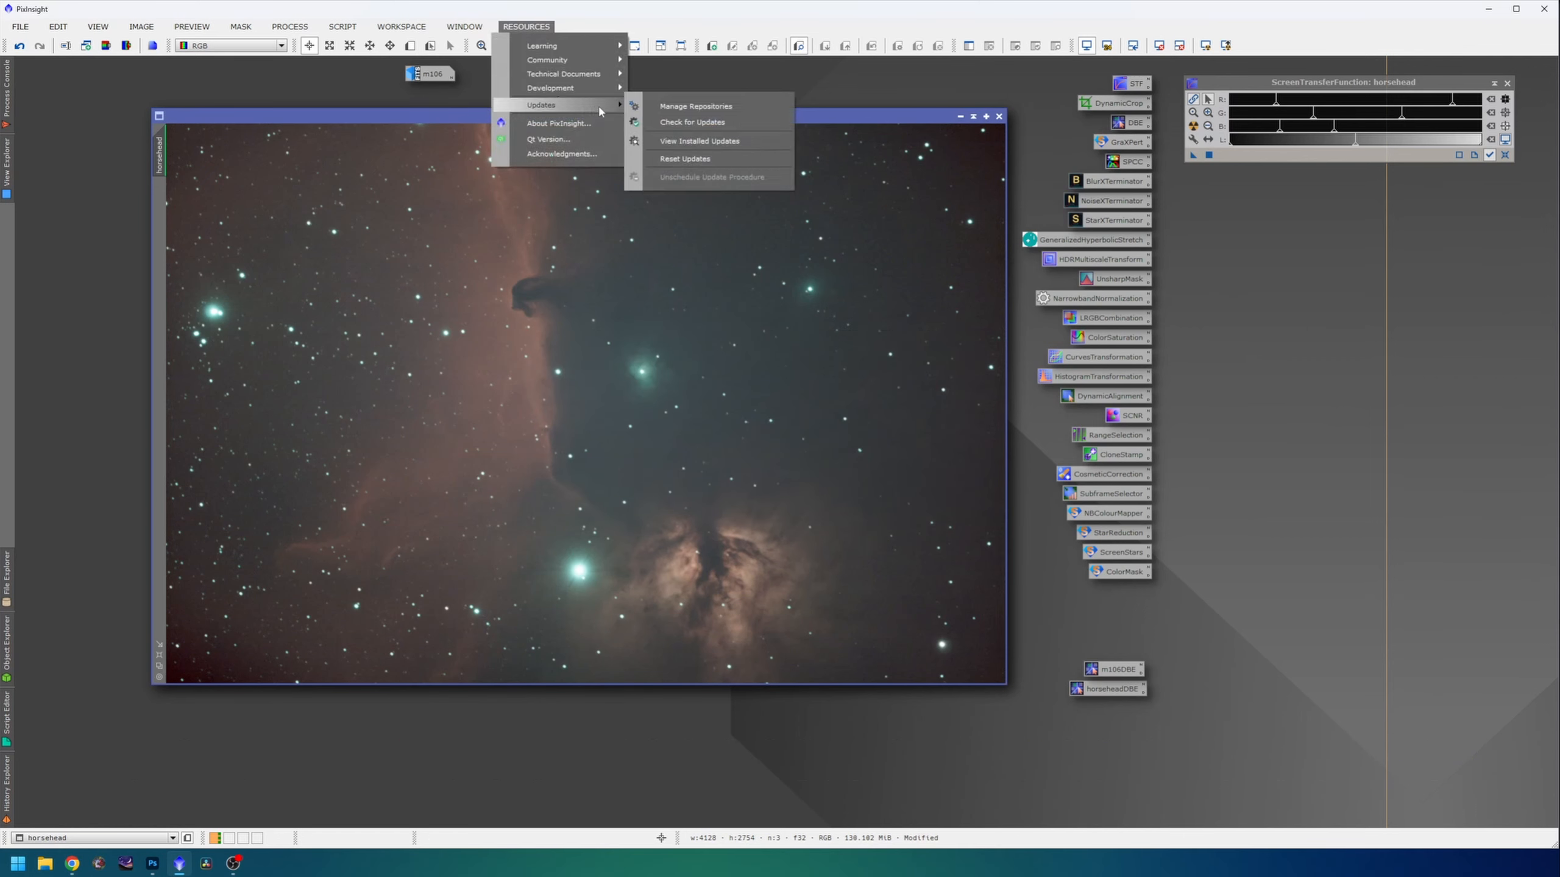
click(670, 107)
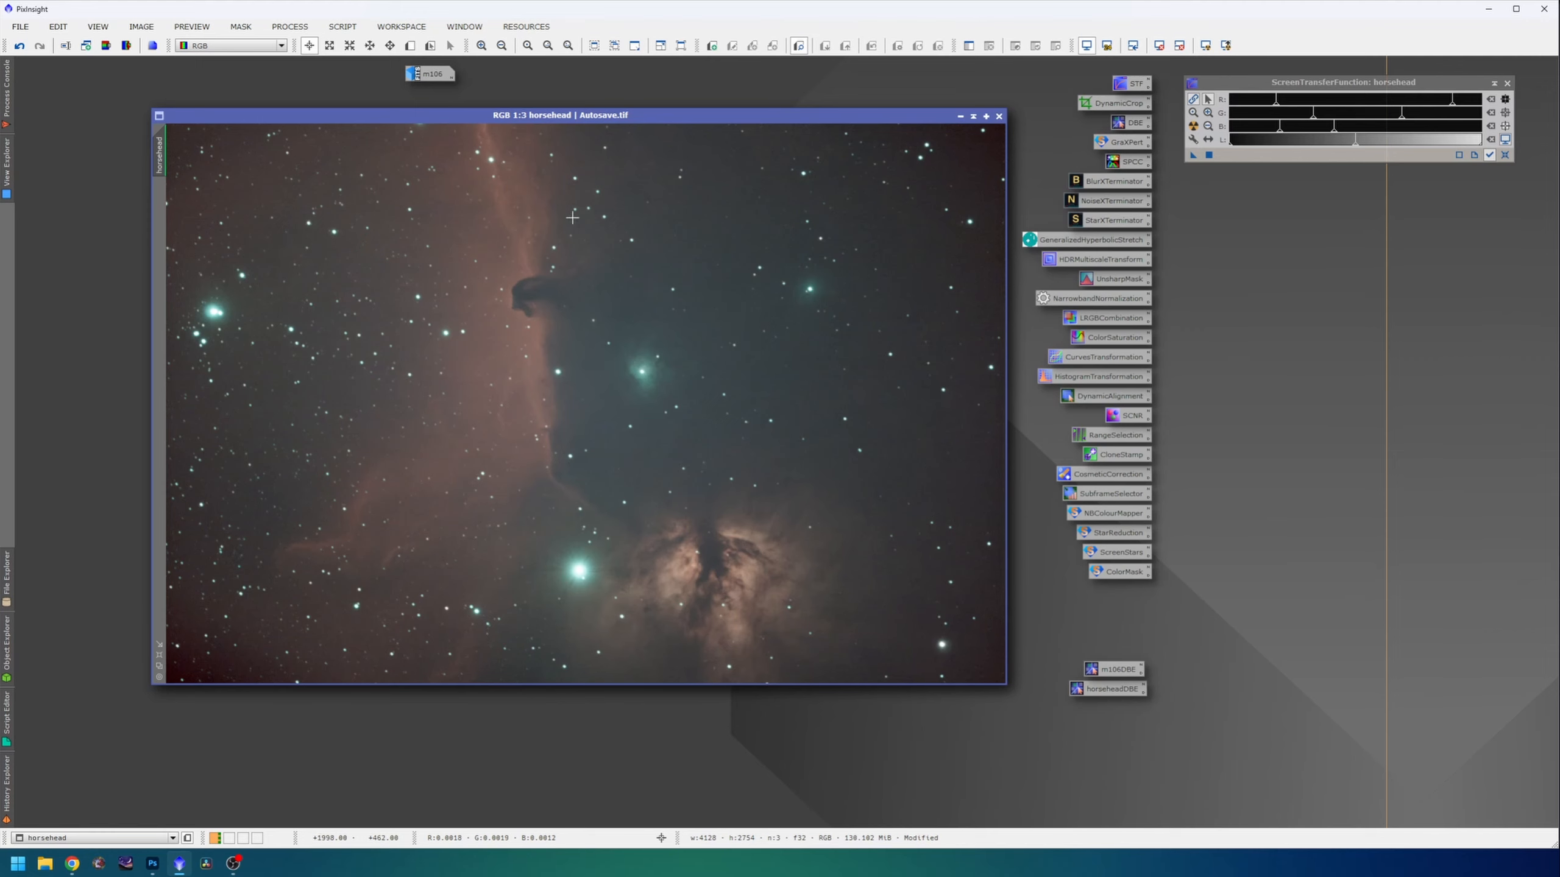
Launch the GraXpert toolbox script and set its application path to GraXpert-win64 in the +PixInsightAssets+ folder.
click(342, 26)
mouse_move(421, 201)
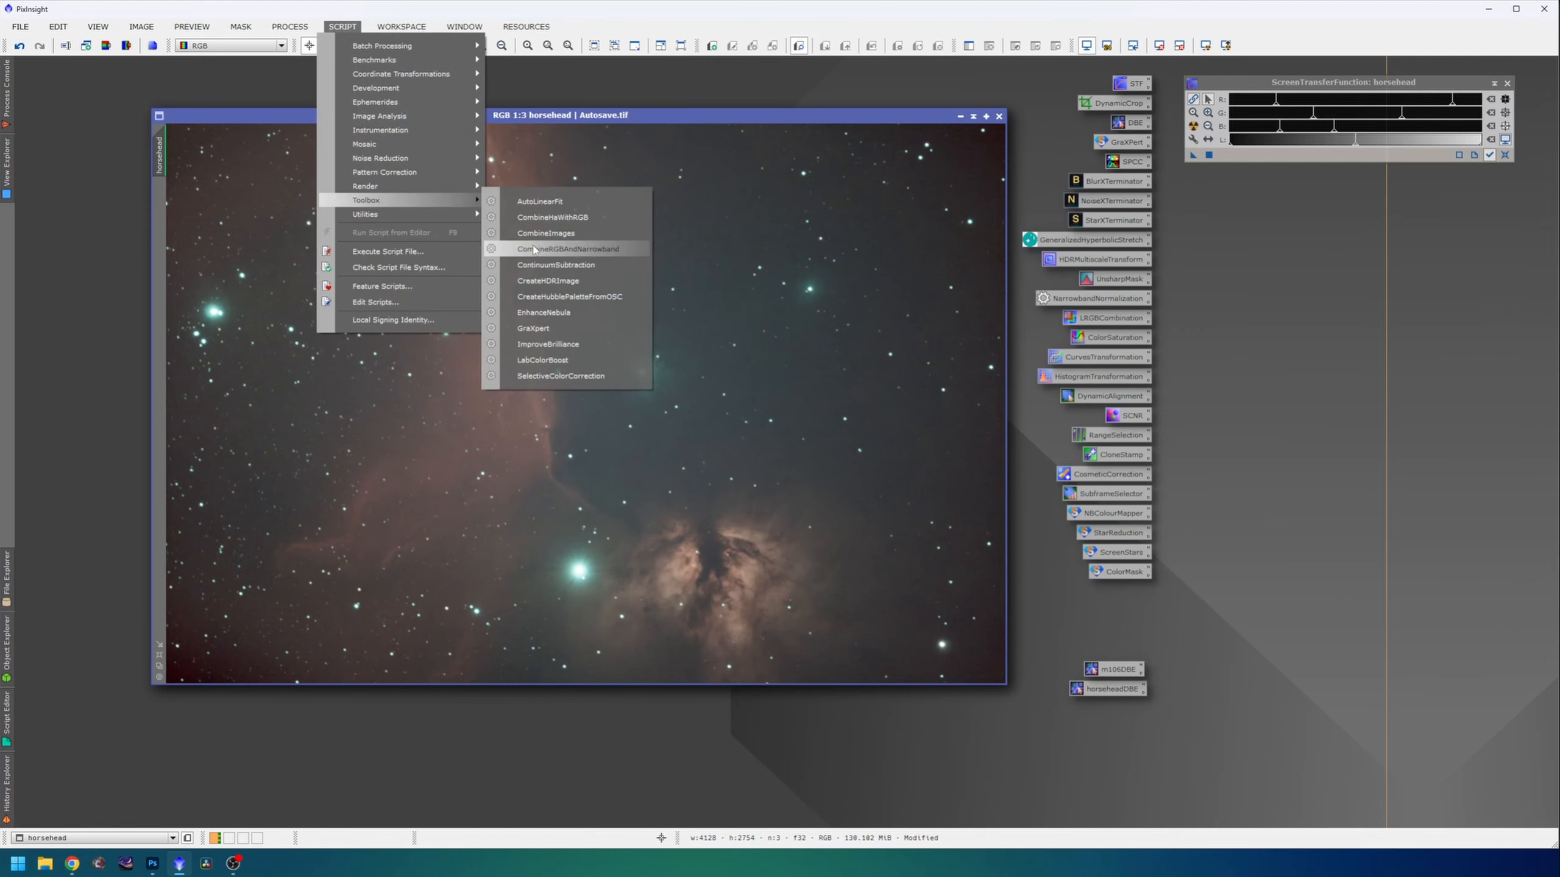
click(563, 329)
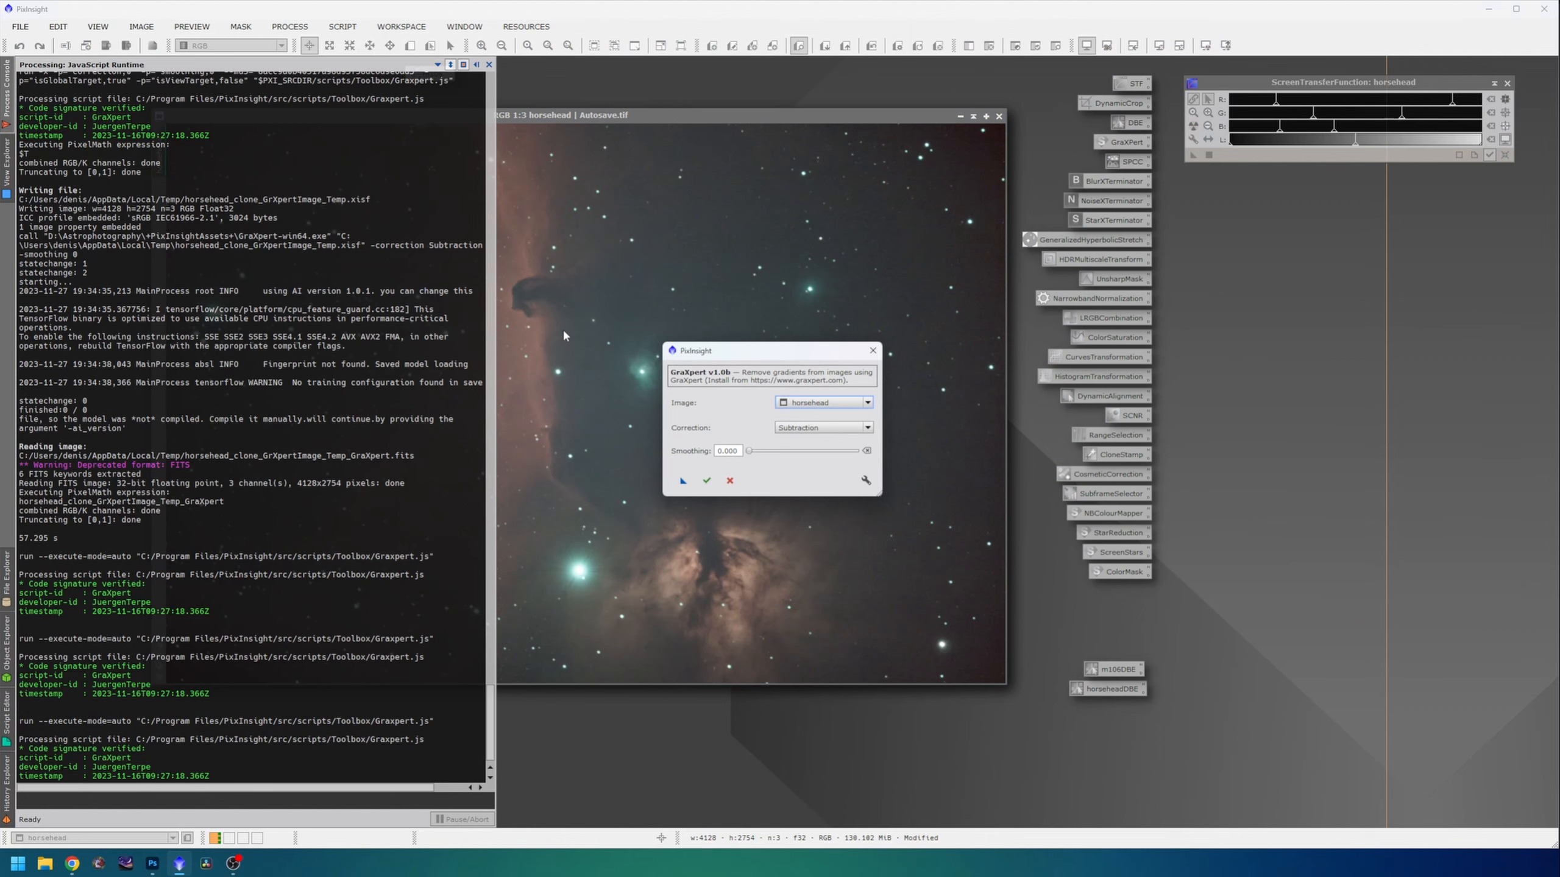
click(866, 480)
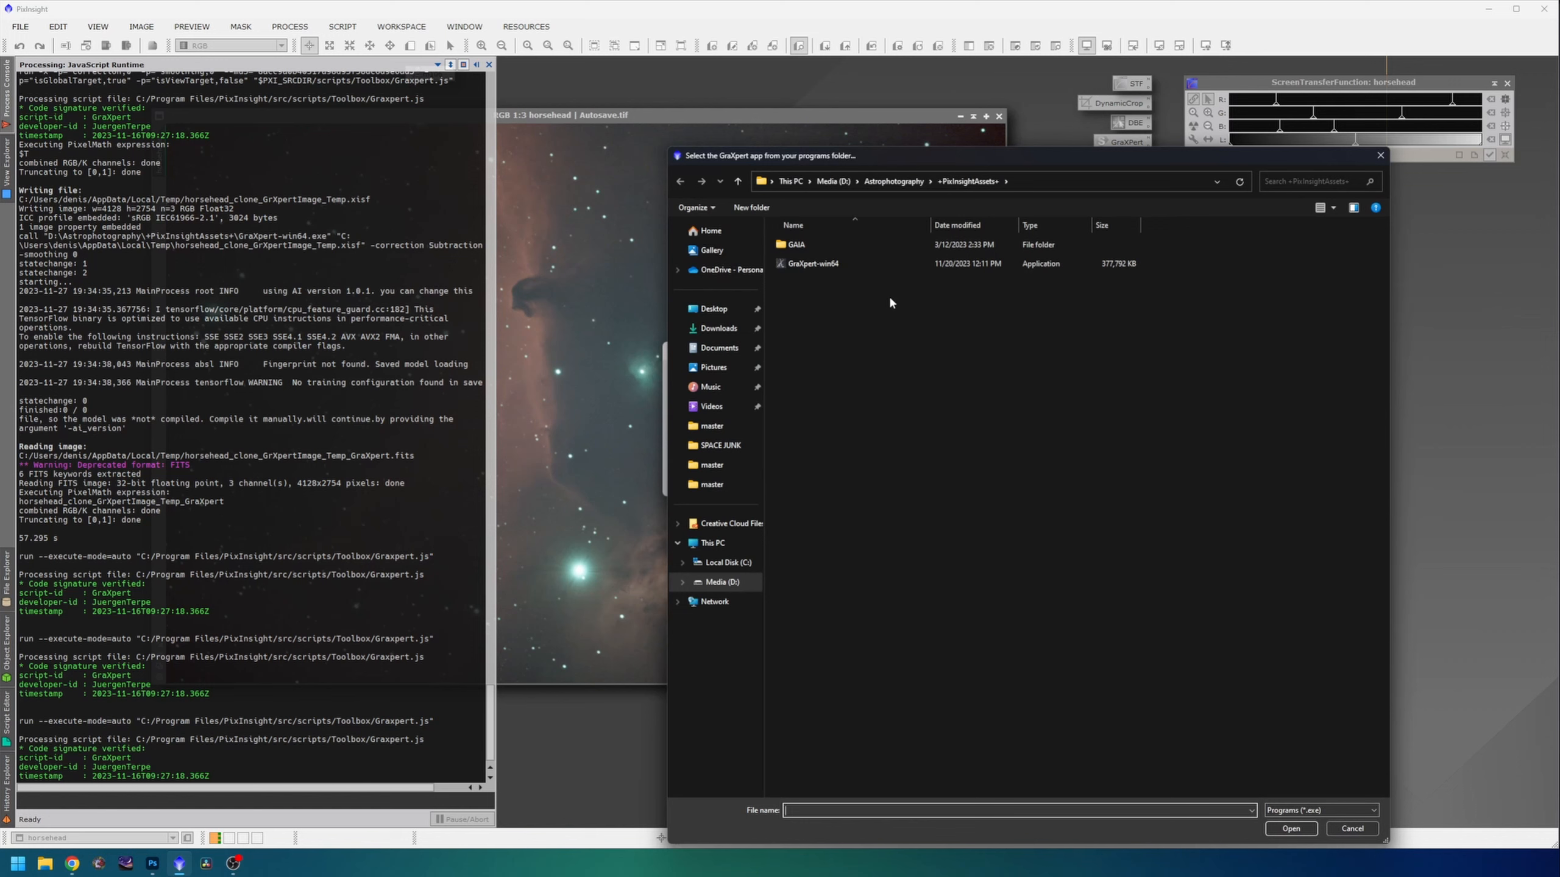
click(814, 271)
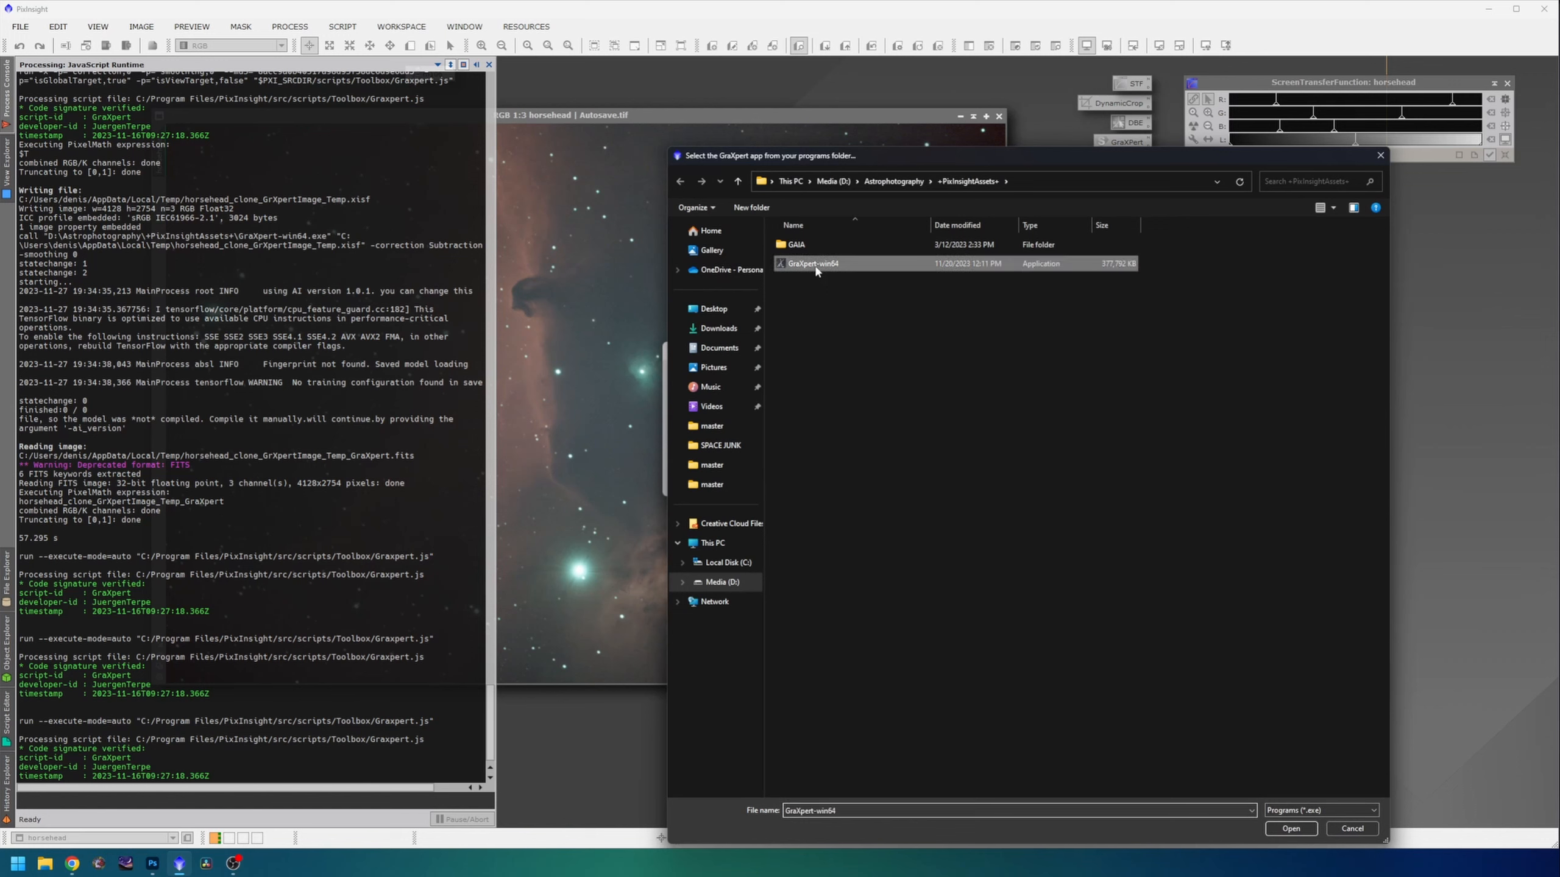
click(1293, 828)
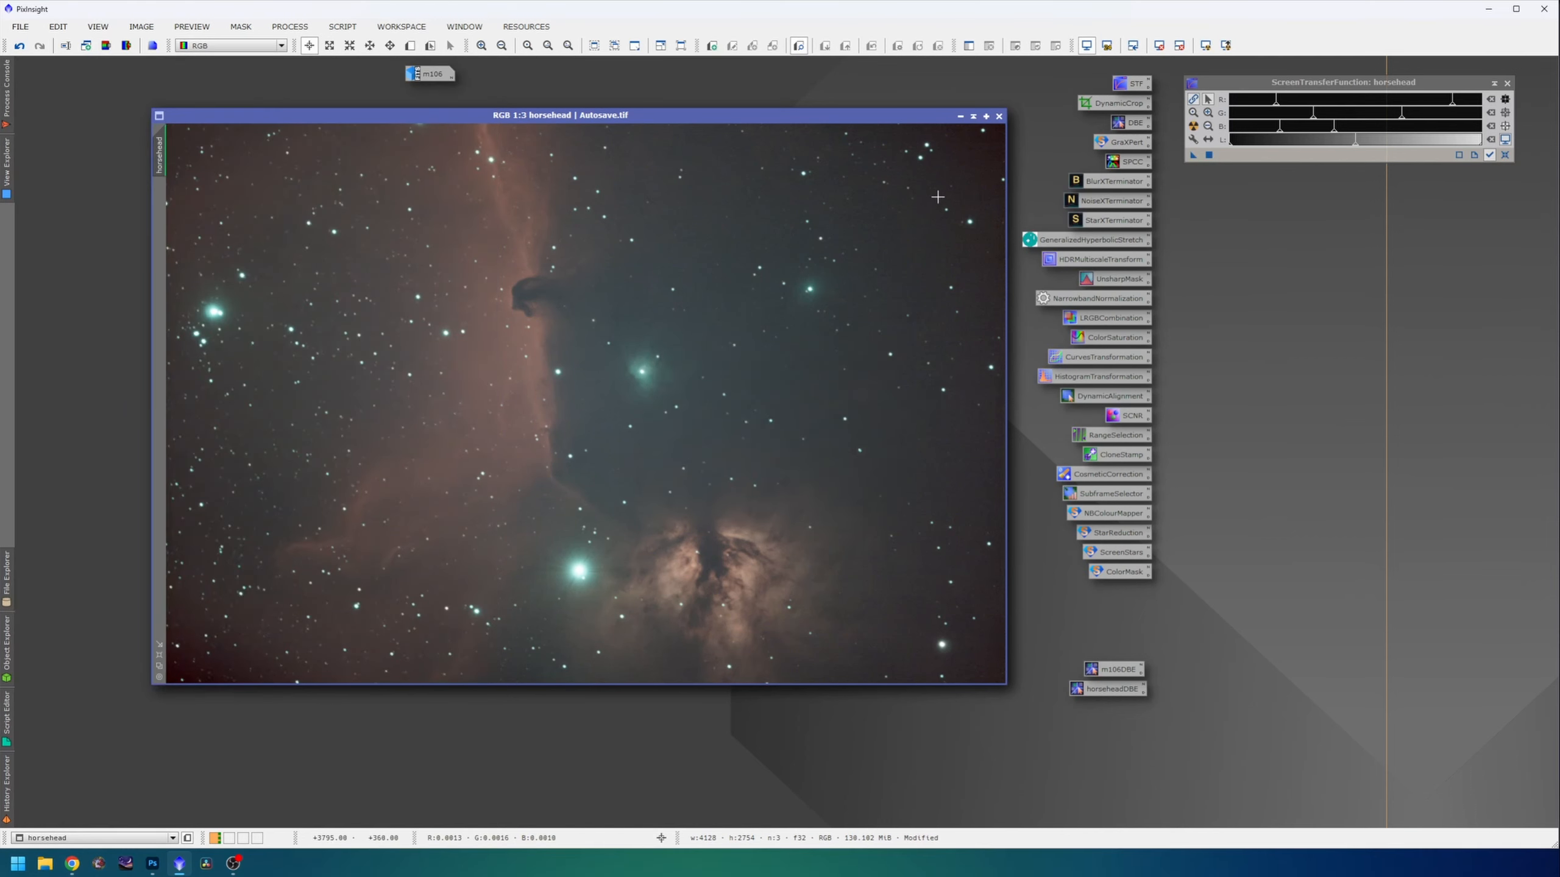
Put the horsehead and horsehead_clone images away as icons and restore the m106 image.
click(960, 116)
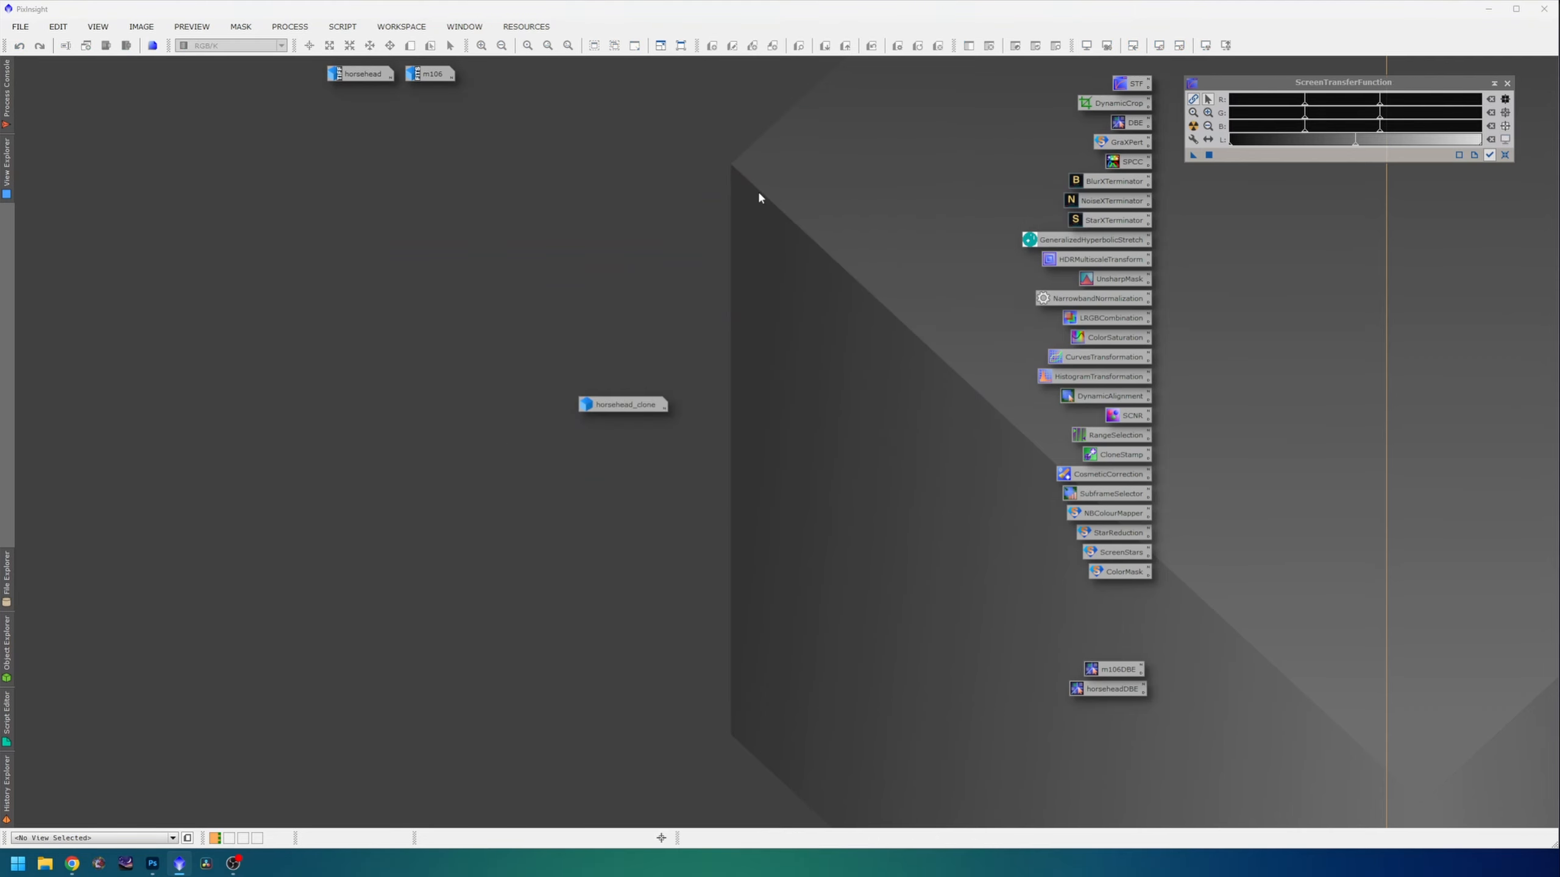
drag(629, 401, 460, 114)
double_click(422, 75)
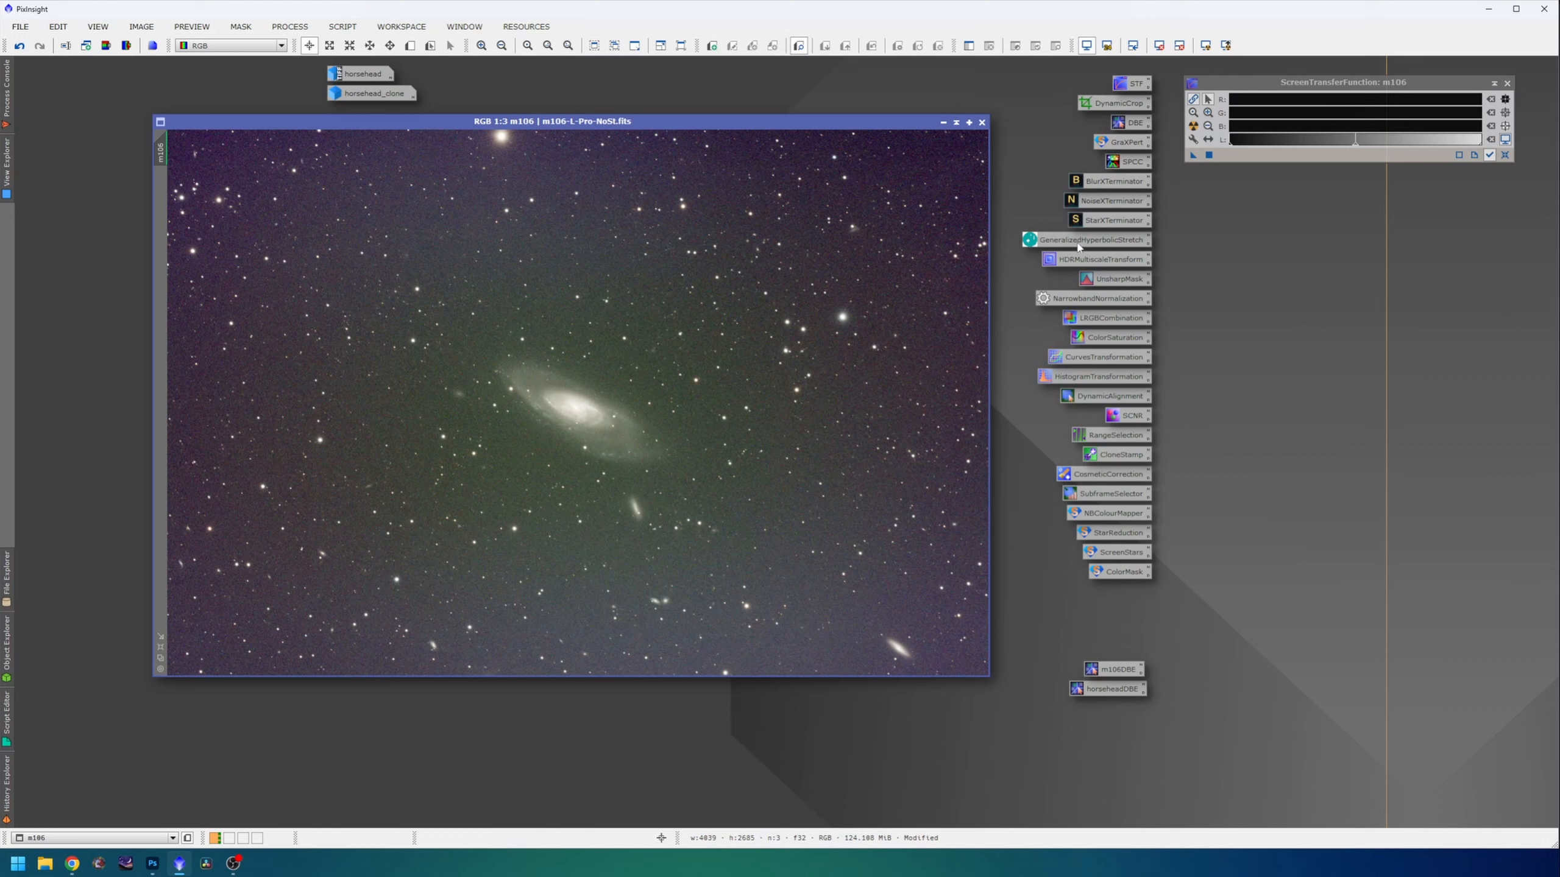
Run the GraXpert script on the m106 image to remove its gradient, choosing the target image and correction type.
right_click(1124, 142)
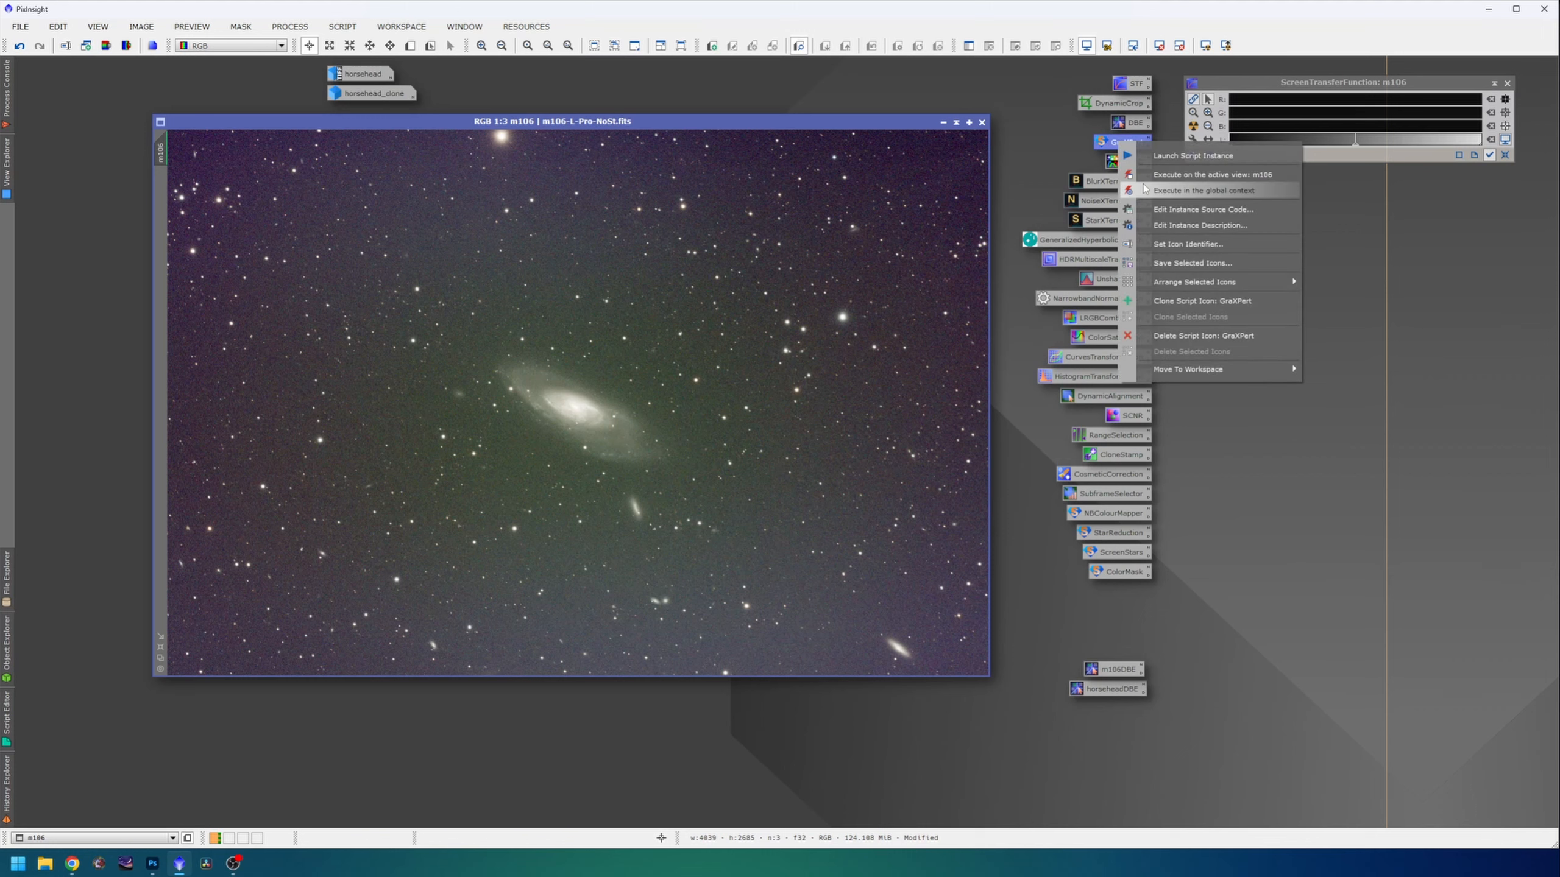
click(1167, 191)
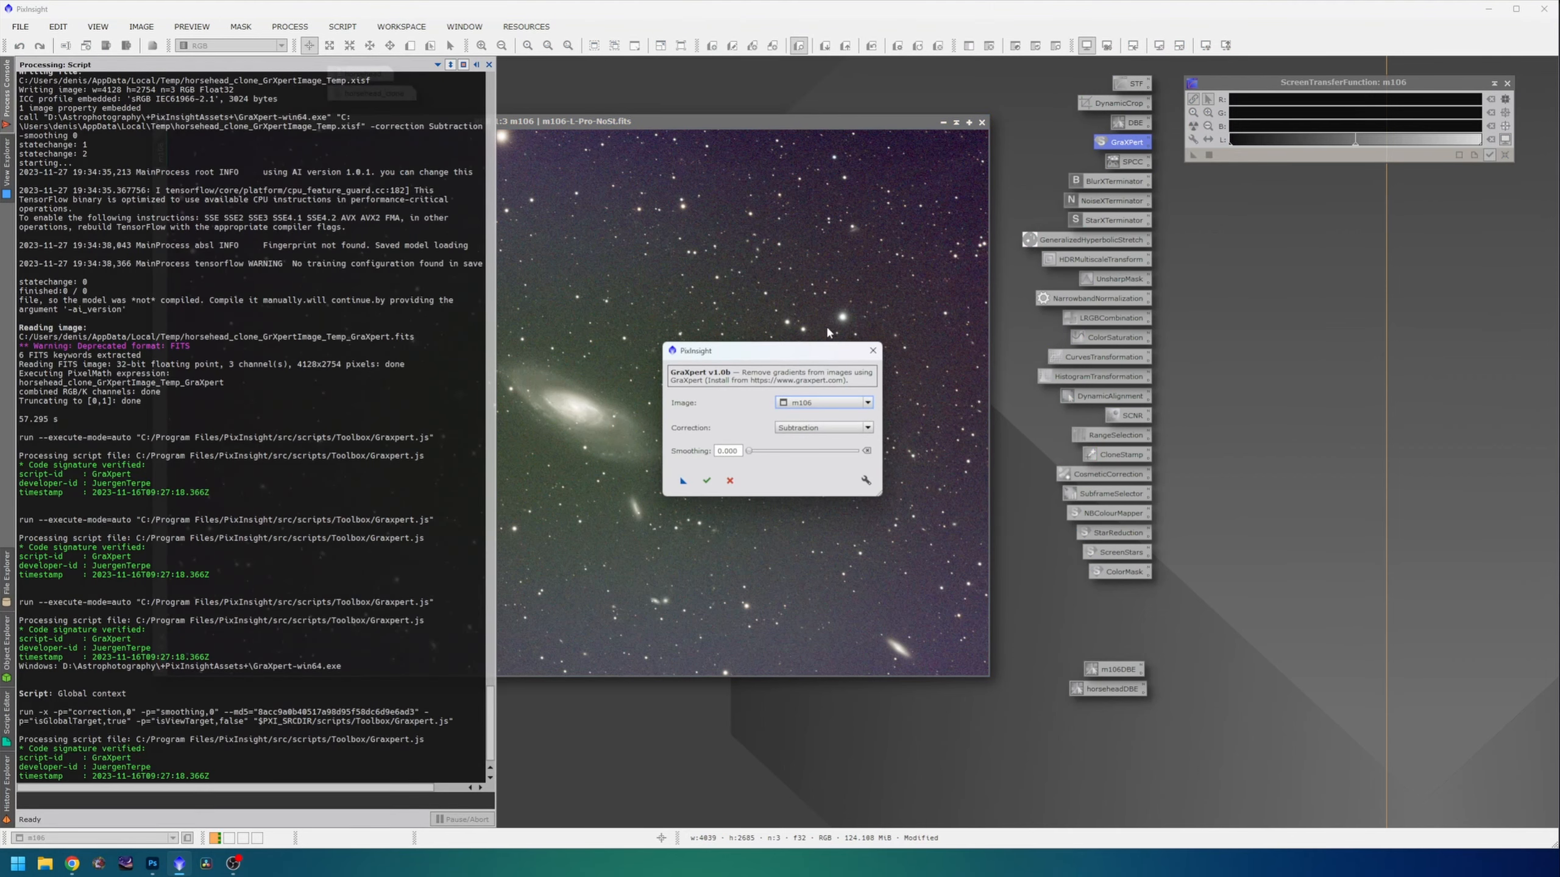
click(820, 403)
click(810, 445)
click(809, 429)
click(808, 440)
click(707, 480)
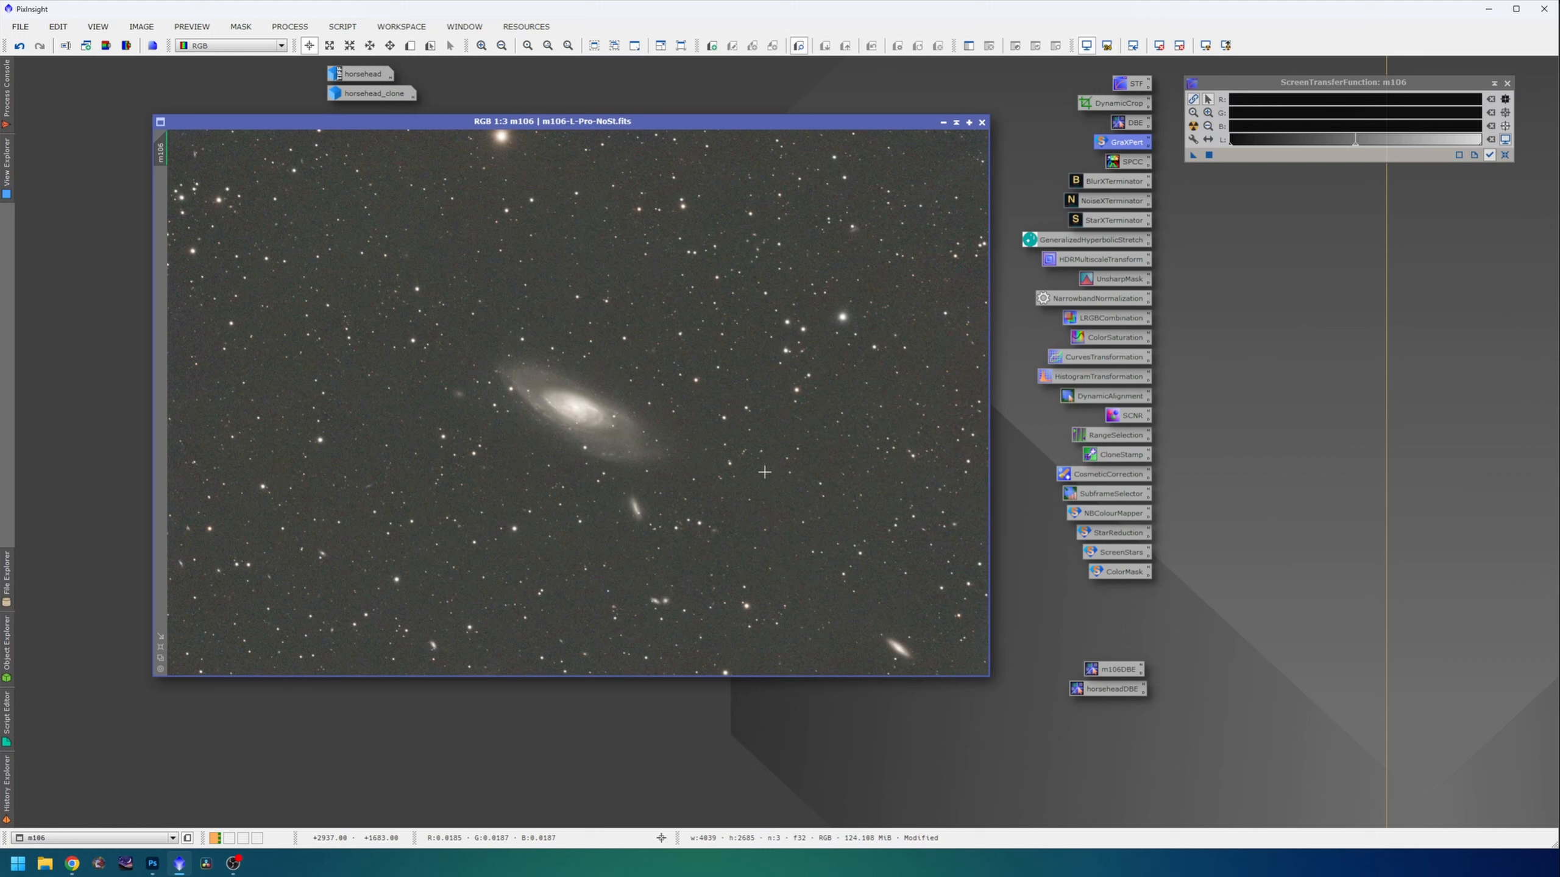
Restore the horsehead image in place of m106, apply the saved horseheadDBE background extraction, and auto-stretch the result's display.
click(943, 122)
double_click(362, 74)
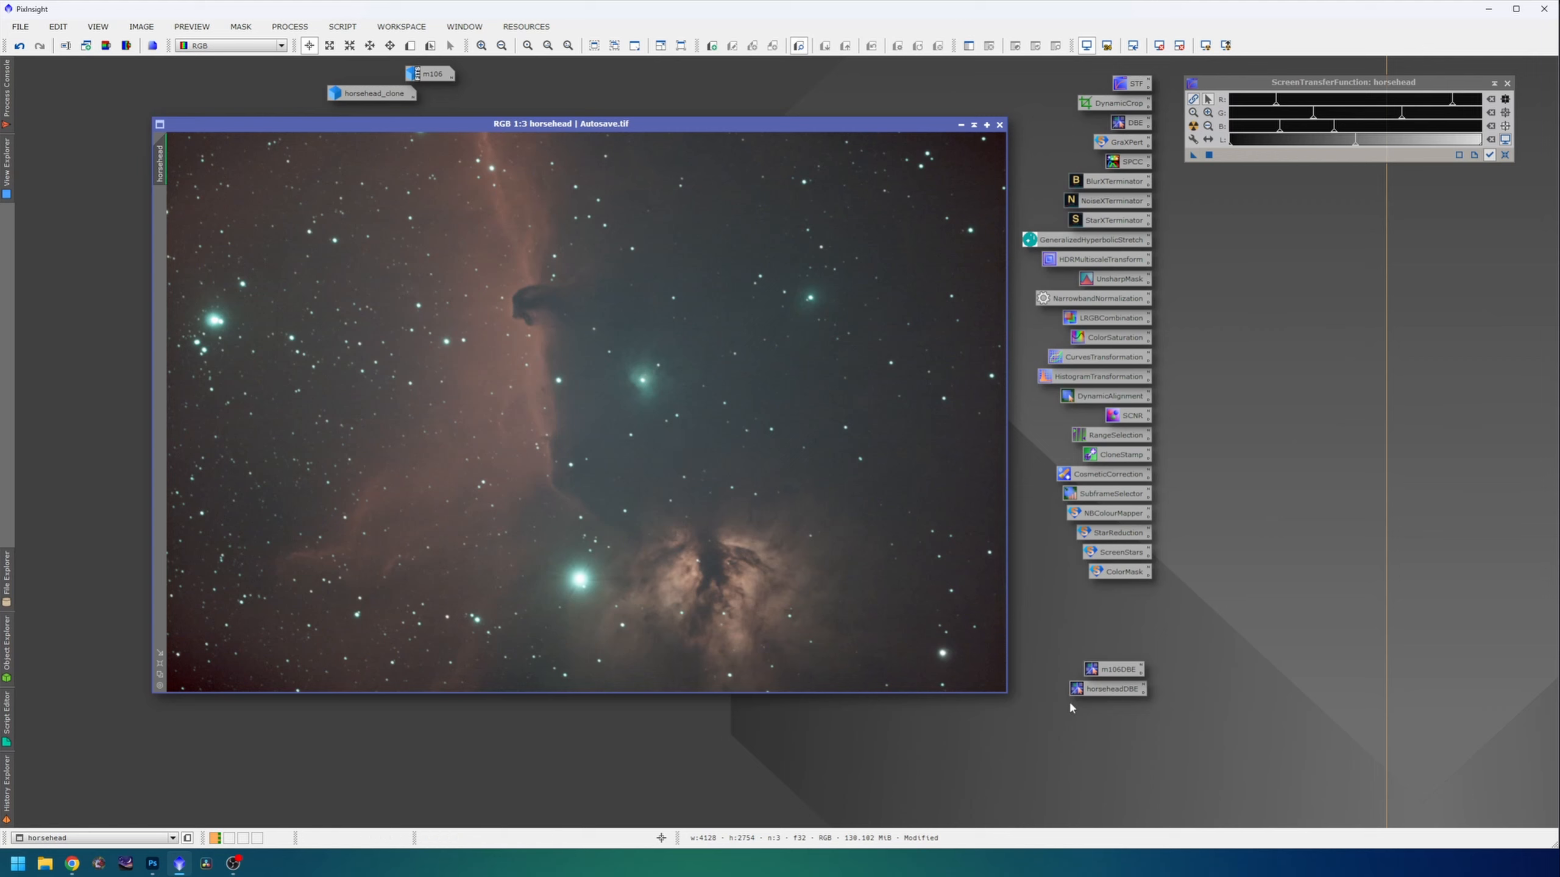
double_click(1109, 691)
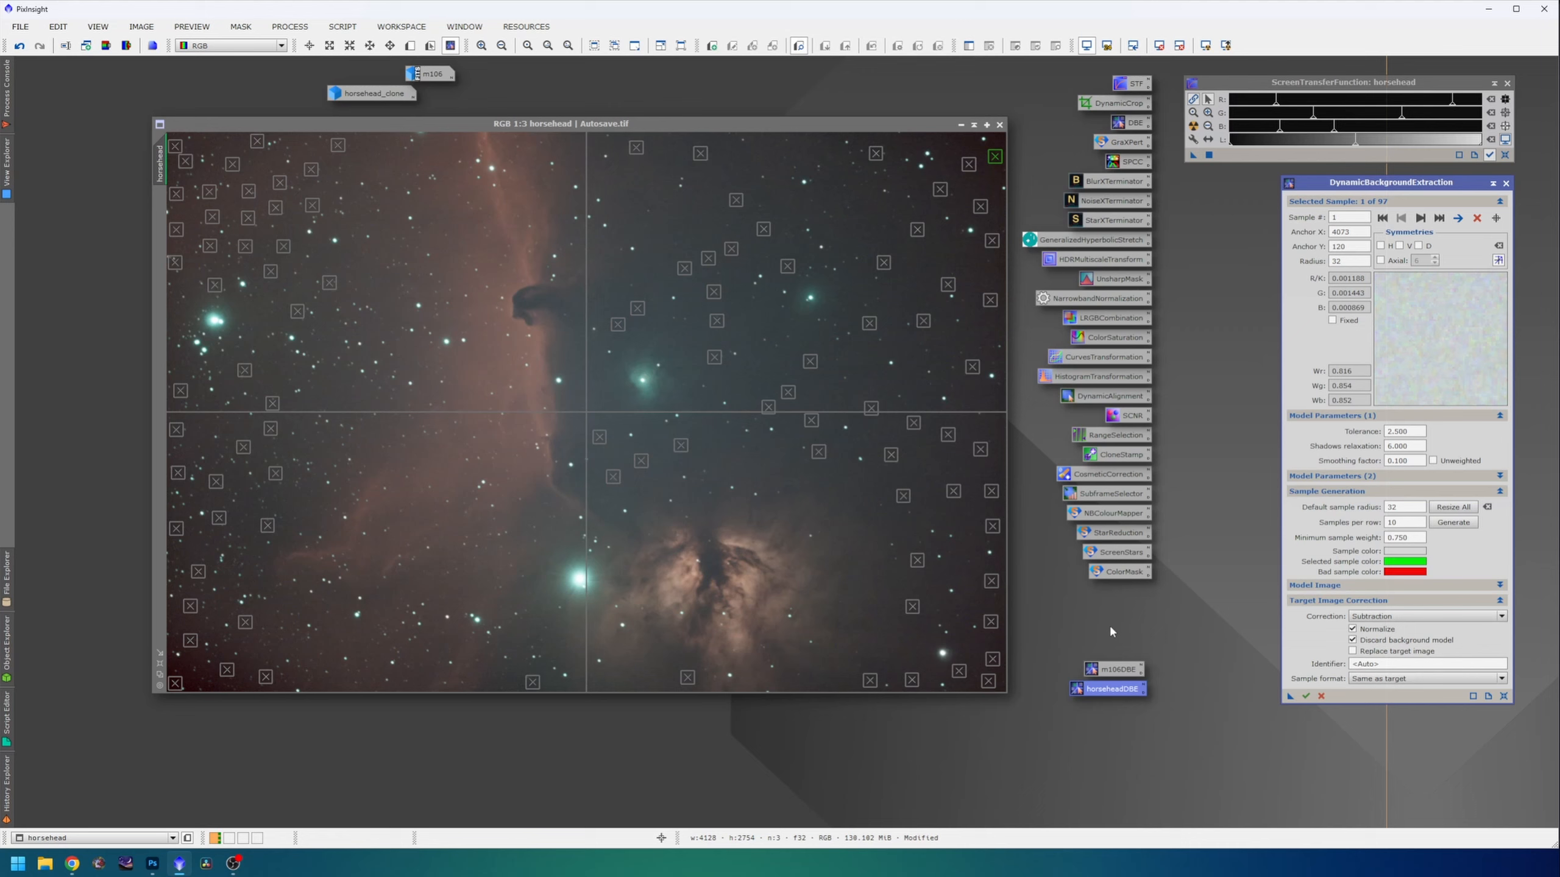
click(1306, 696)
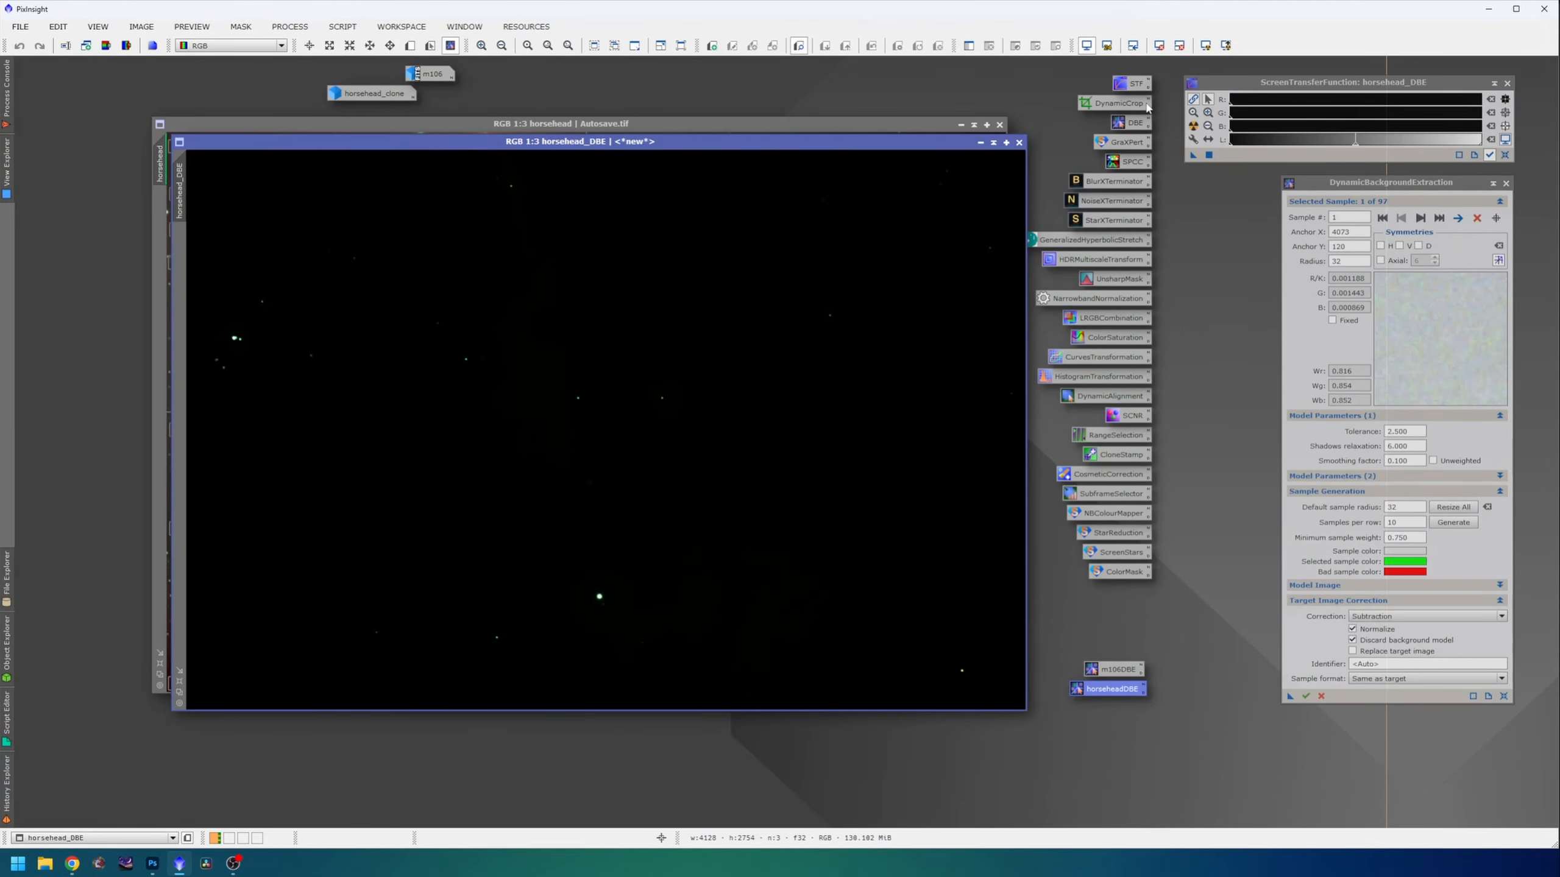
click(1194, 126)
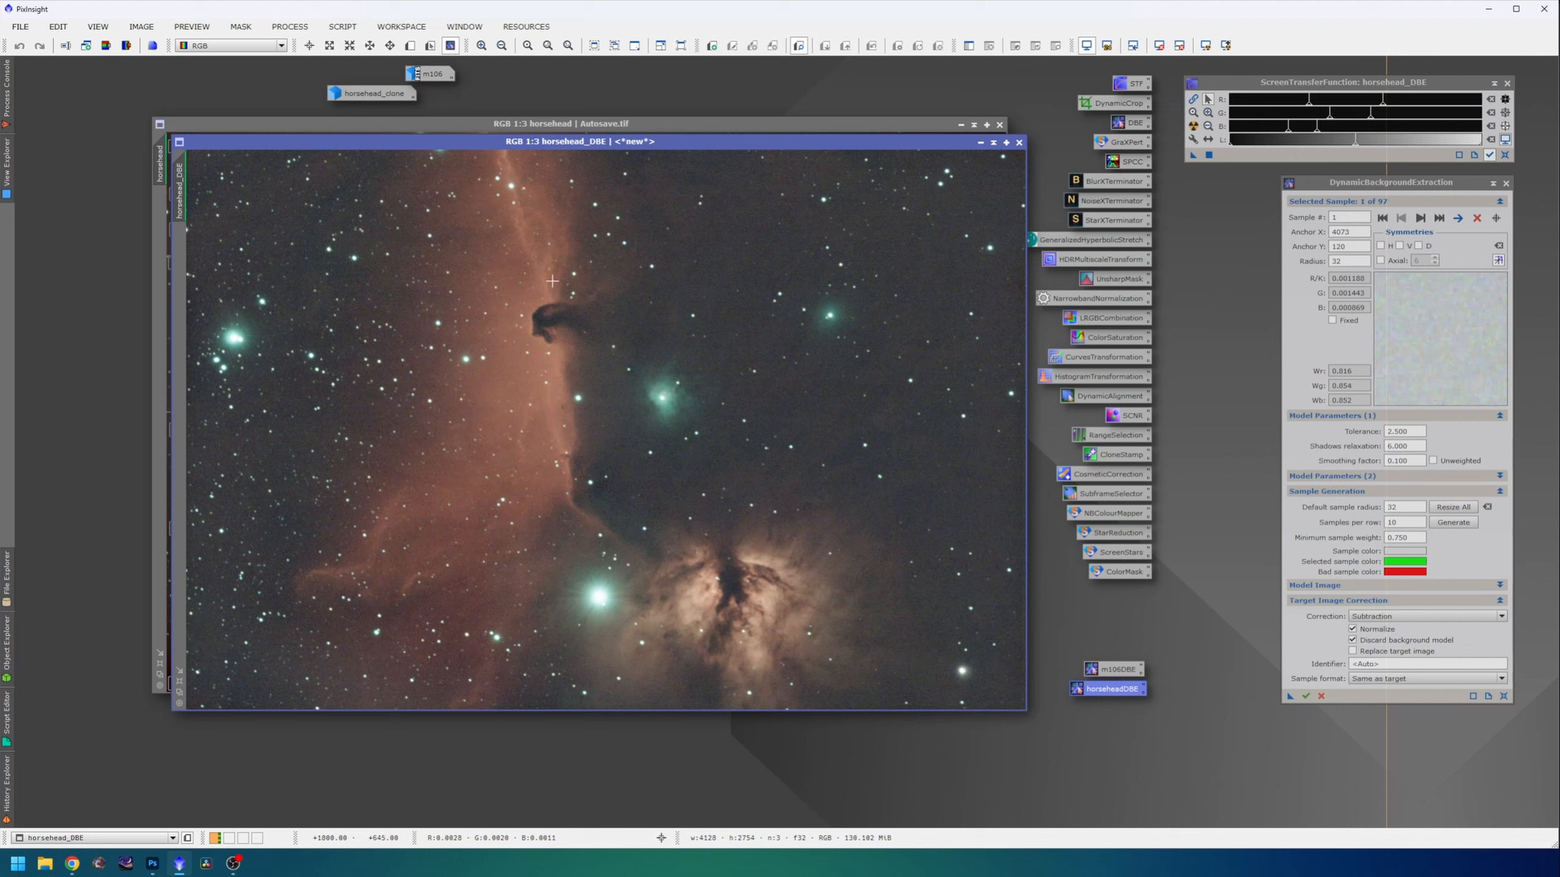
Remove the gradient from the original horsehead image with the GraXpert script and adjust the result's screen stretch.
right_click(1113, 142)
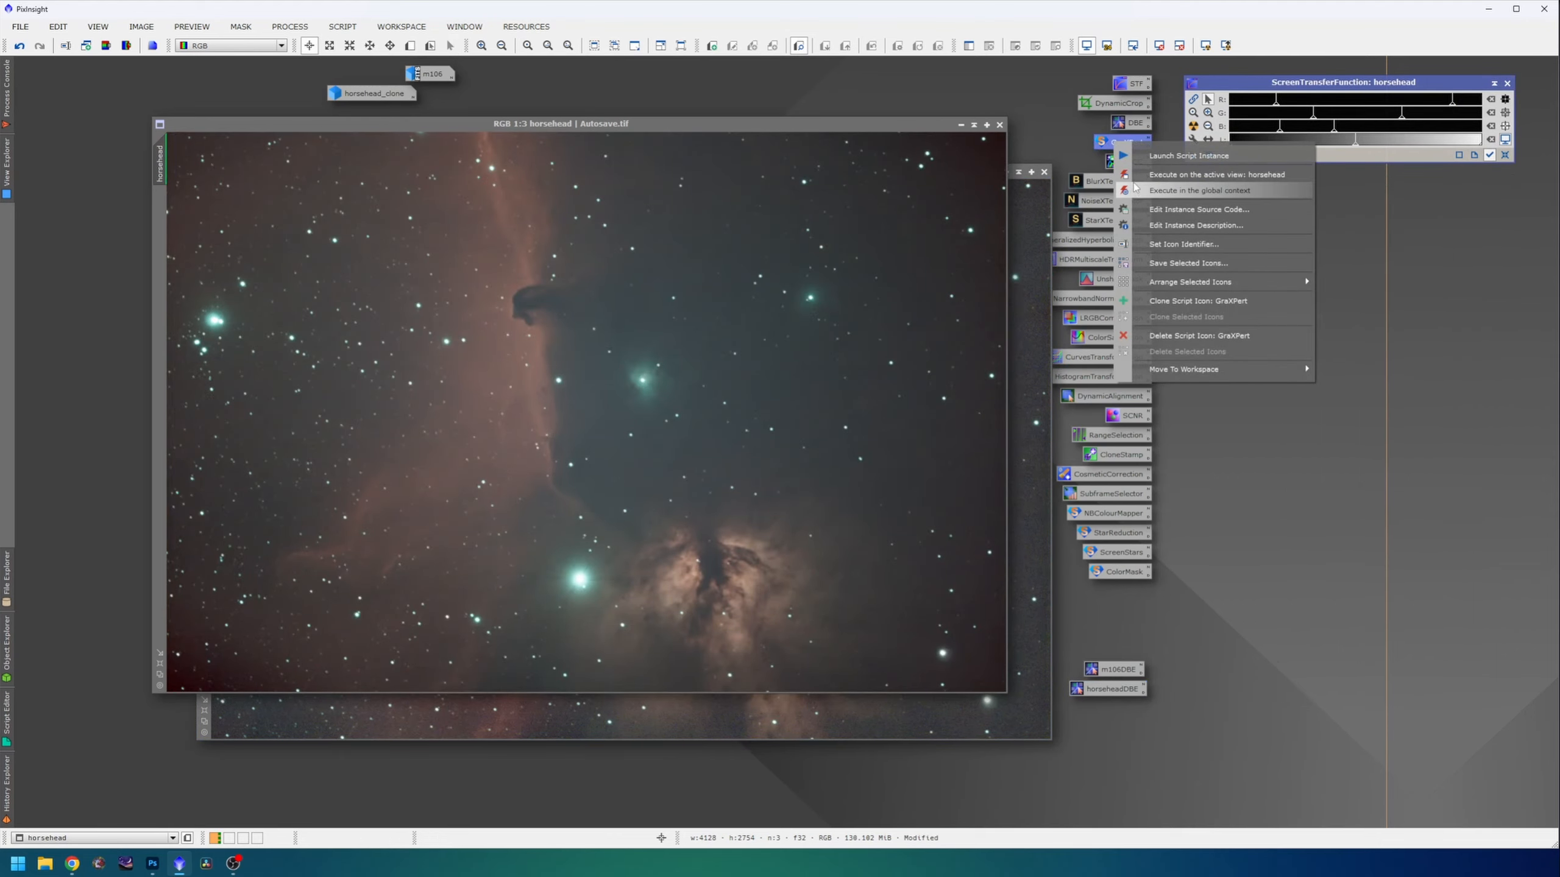
click(1135, 190)
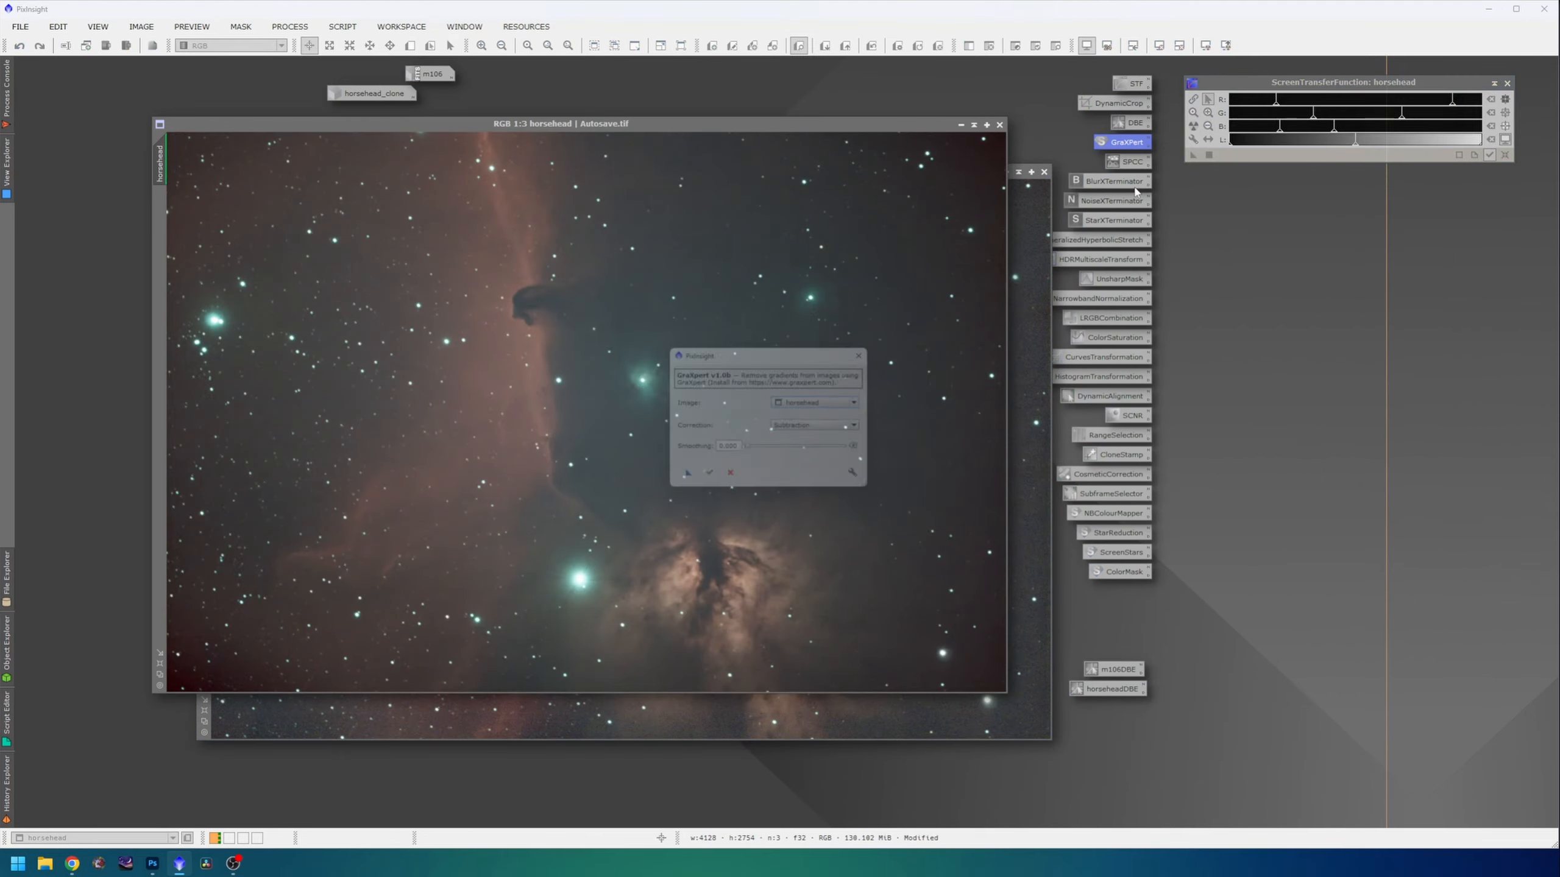
click(708, 480)
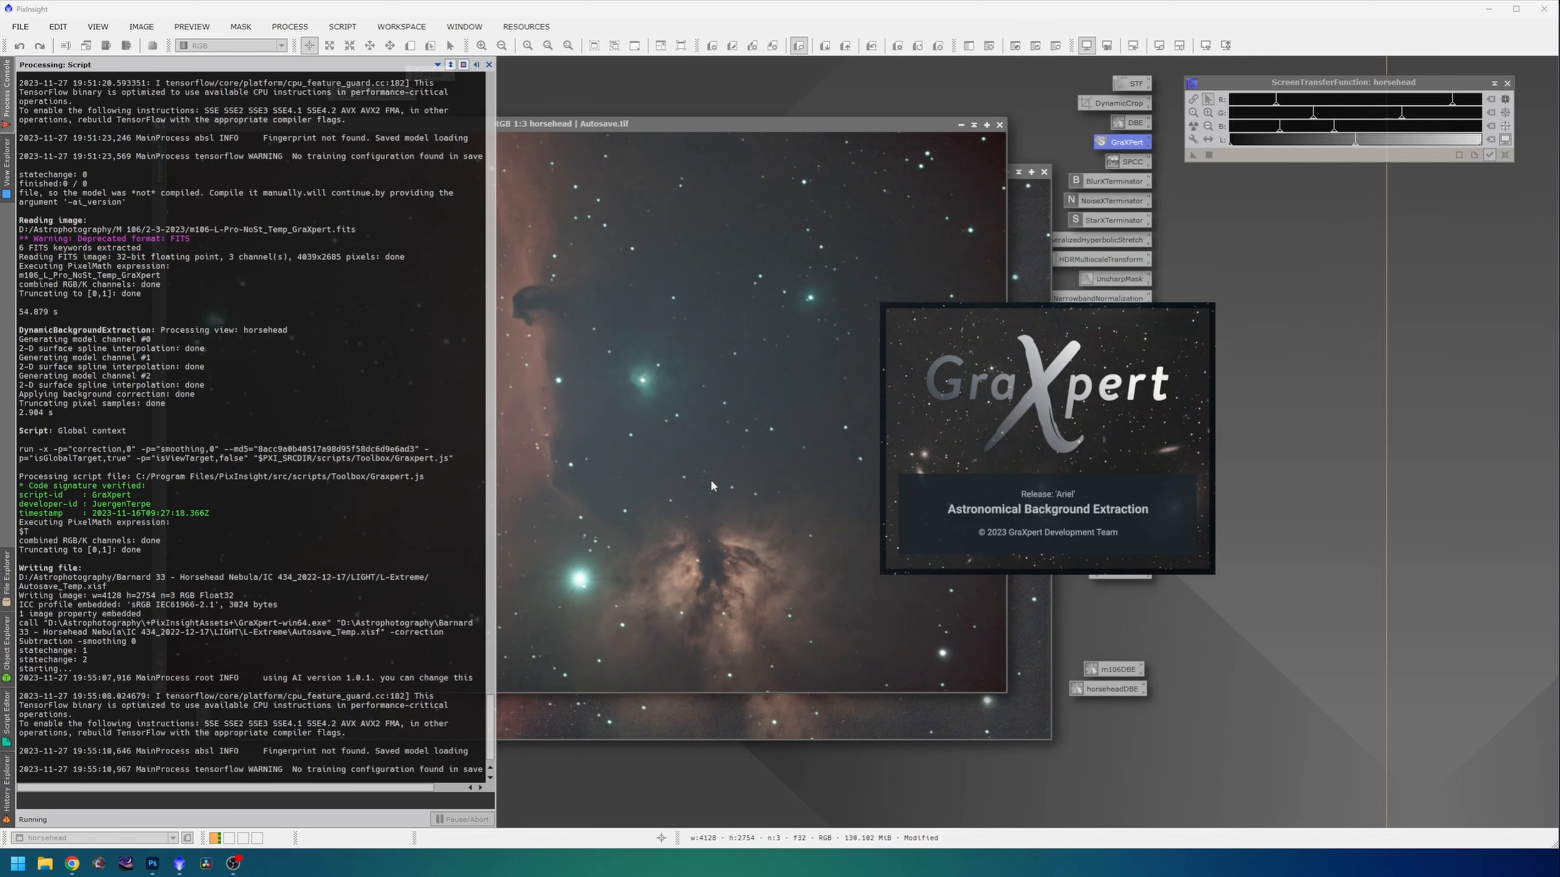
click(1193, 125)
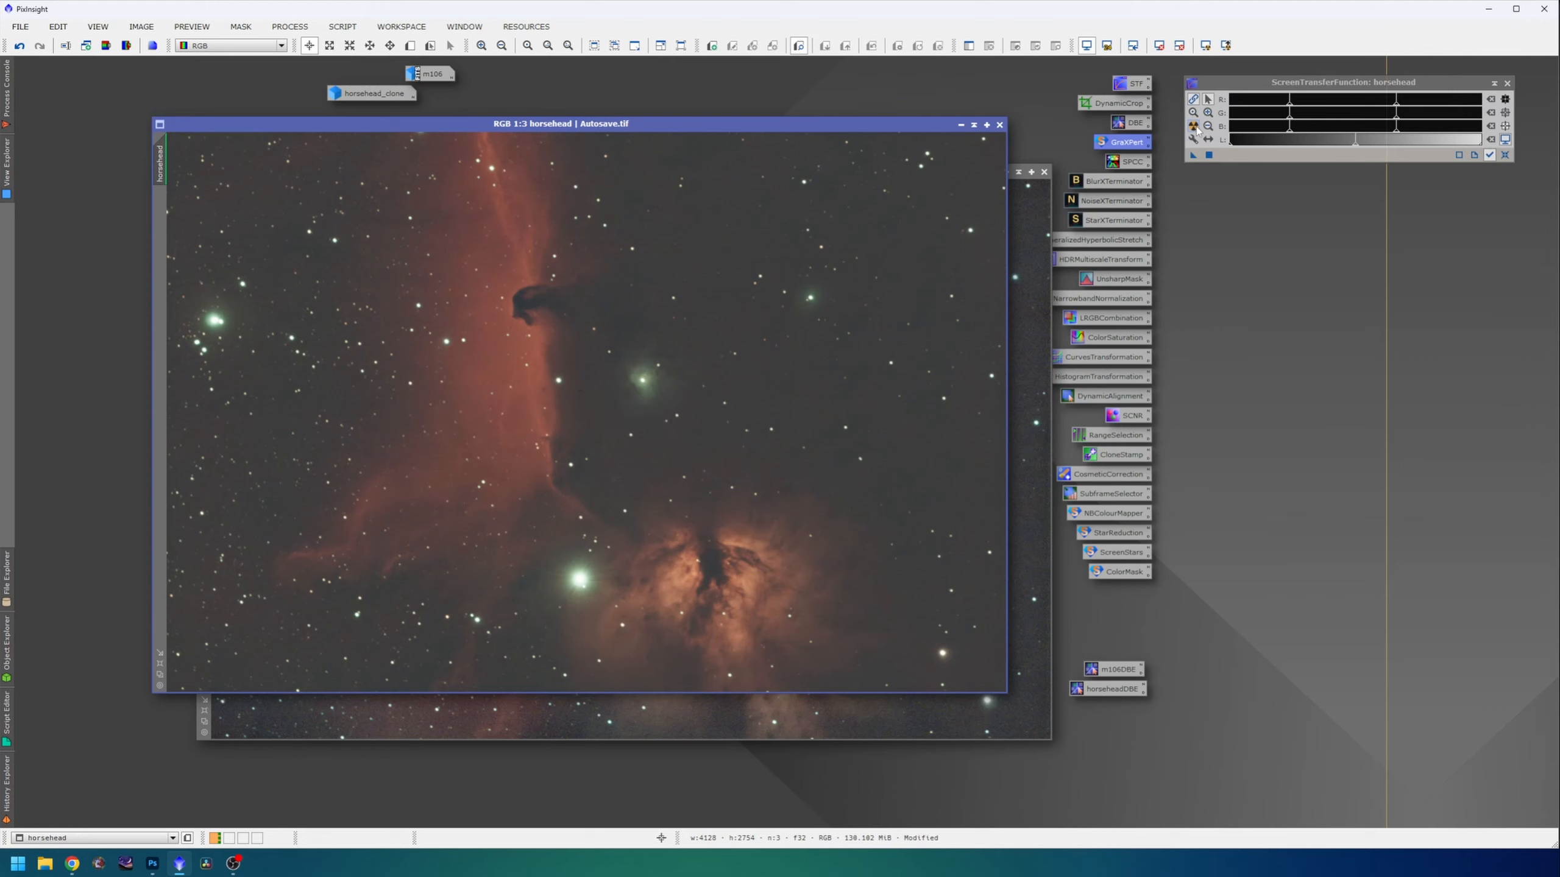
drag(1388, 106, 1310, 106)
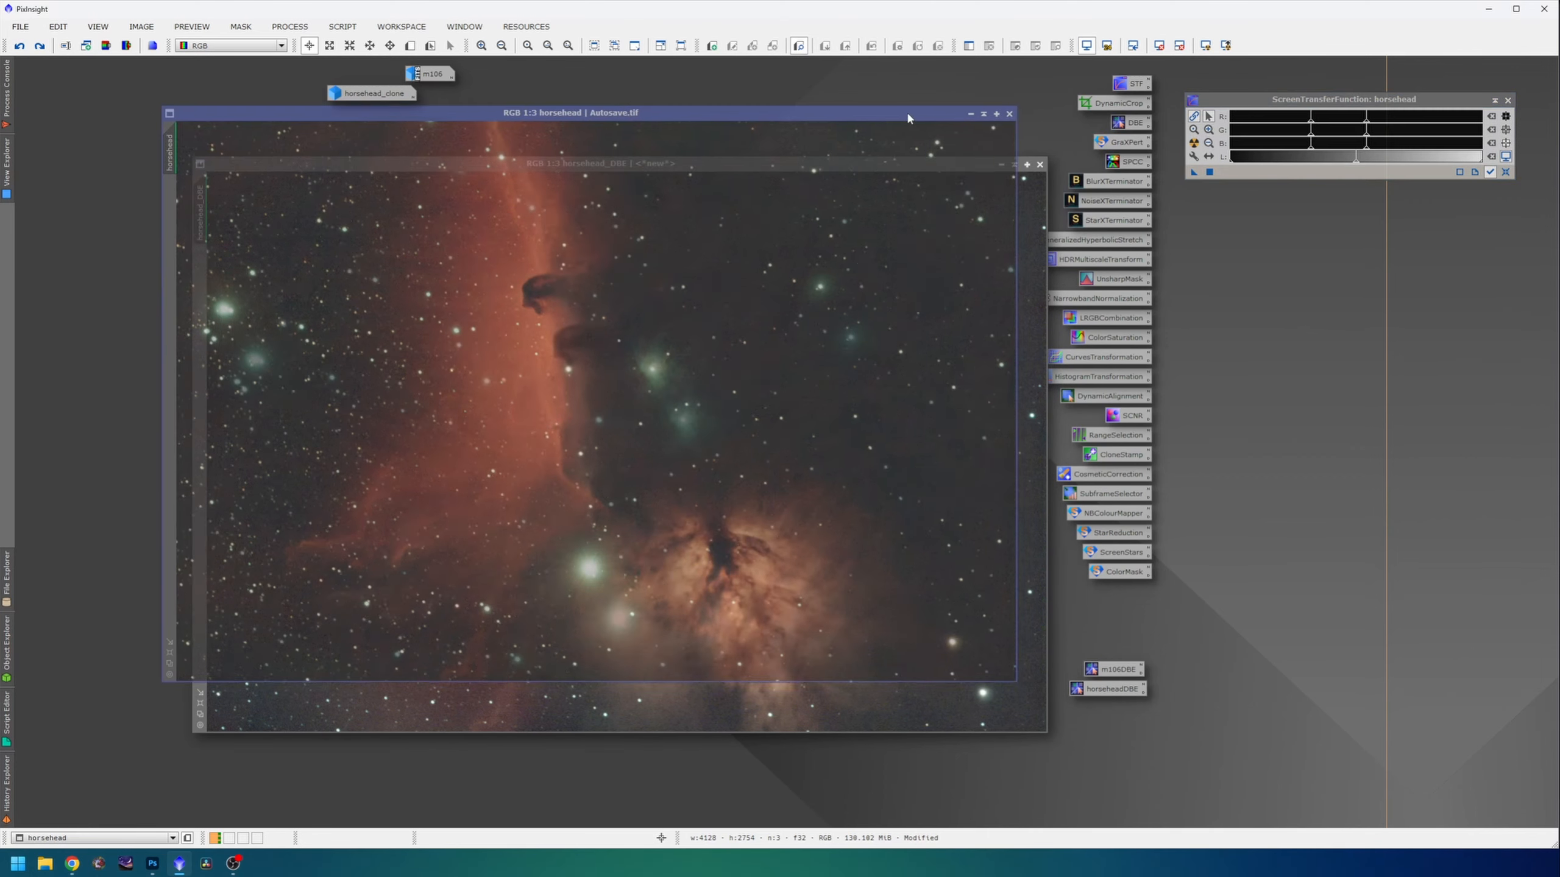
Arrange the GraXpert-processed horsehead image and the horsehead_DBE image side by side for comparison.
drag(908, 118, 793, 101)
drag(914, 164, 1383, 227)
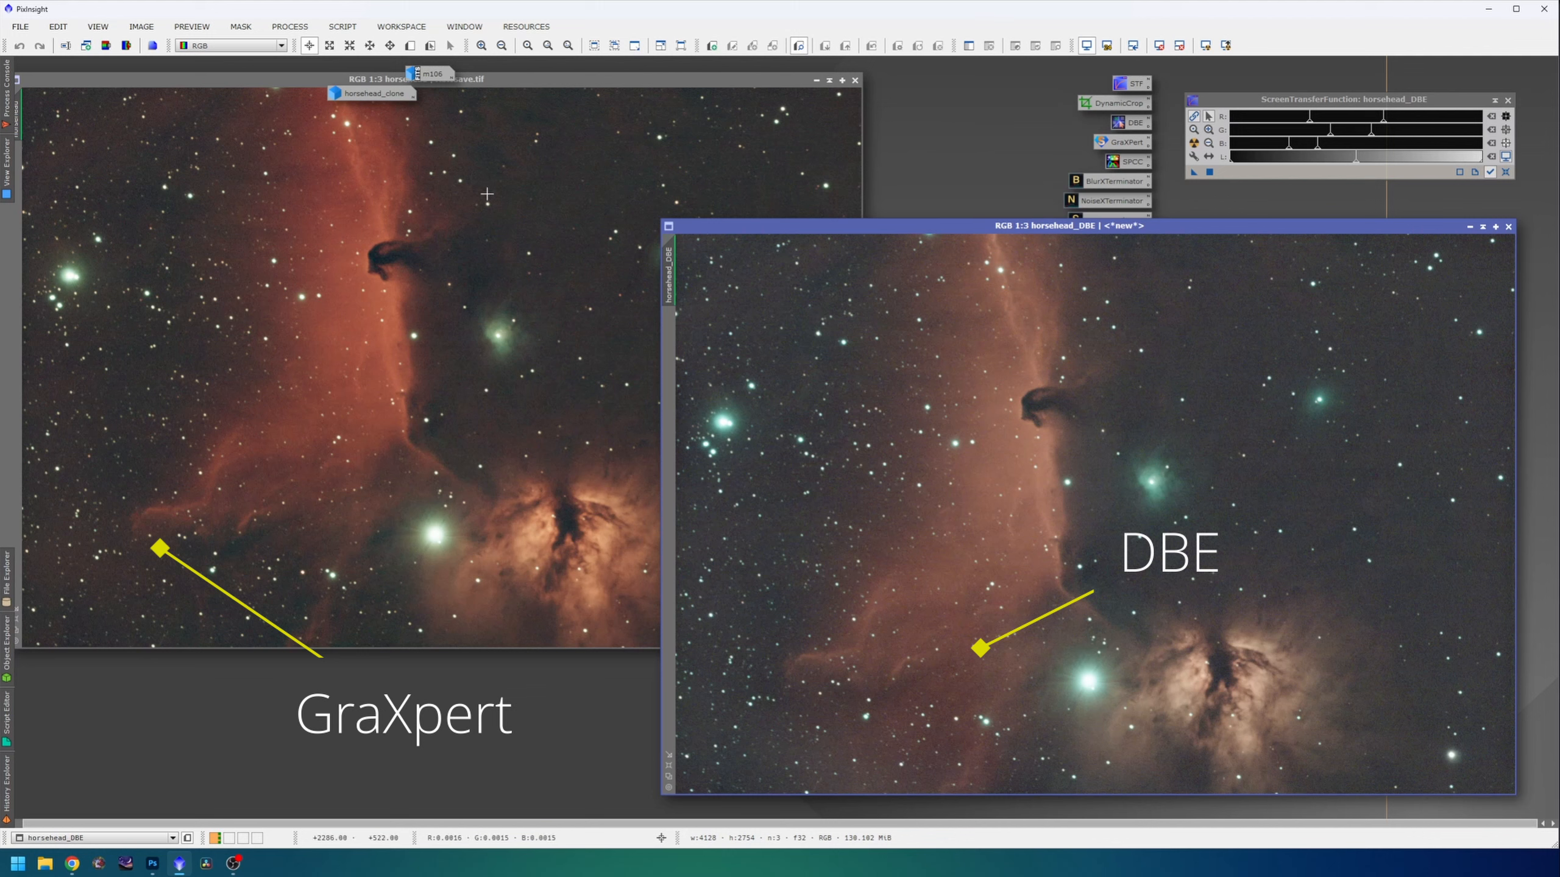
click(445, 313)
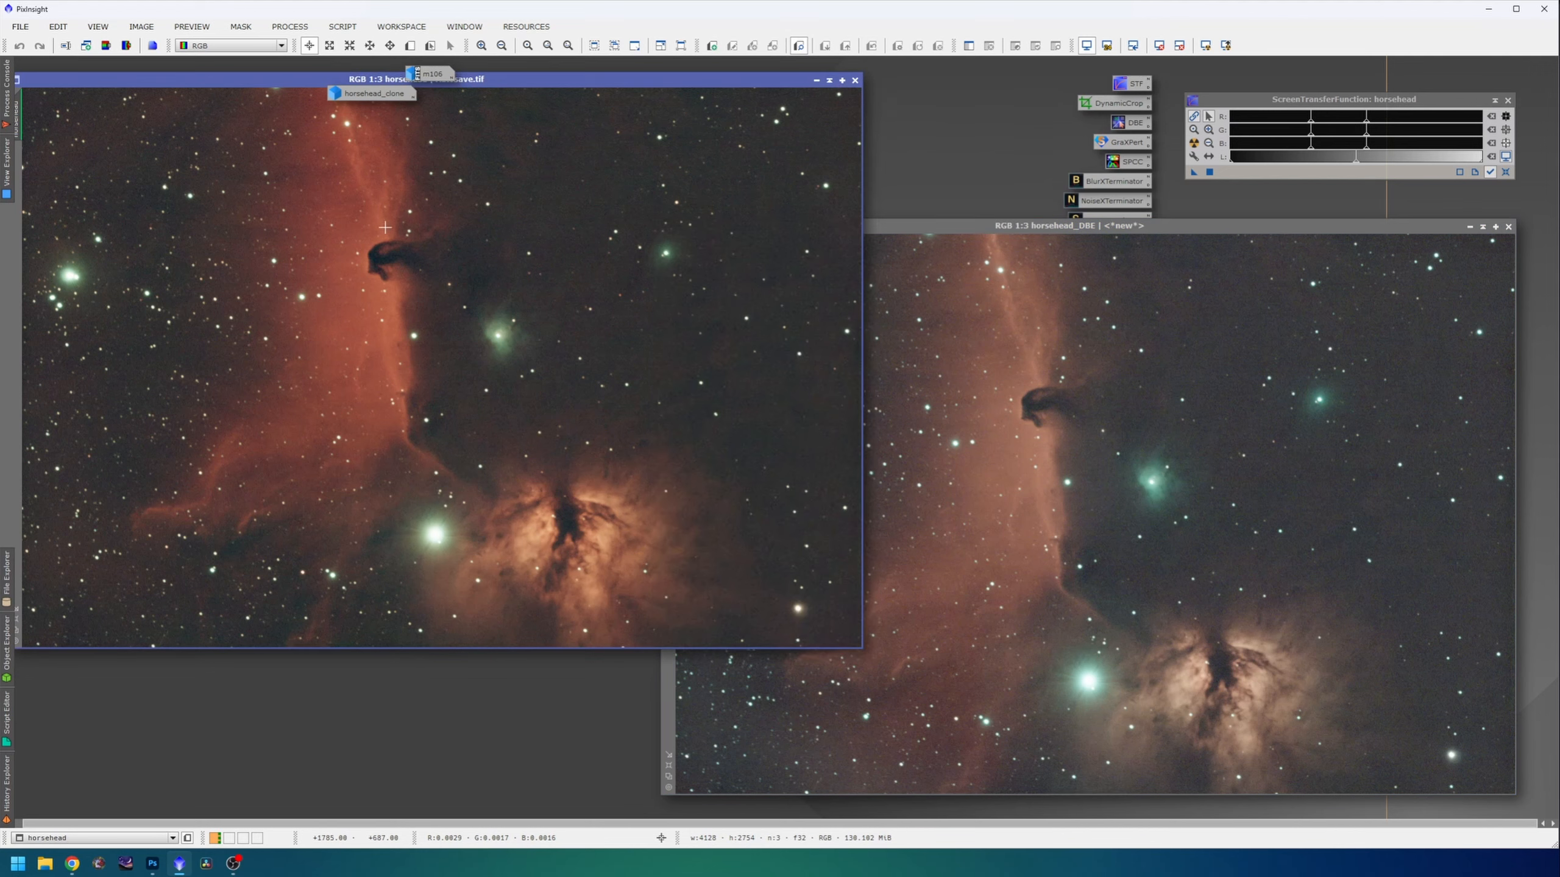
Rename the GraXpert-processed horsehead image to horseheadGraxpert.
drag(246, 80, 303, 93)
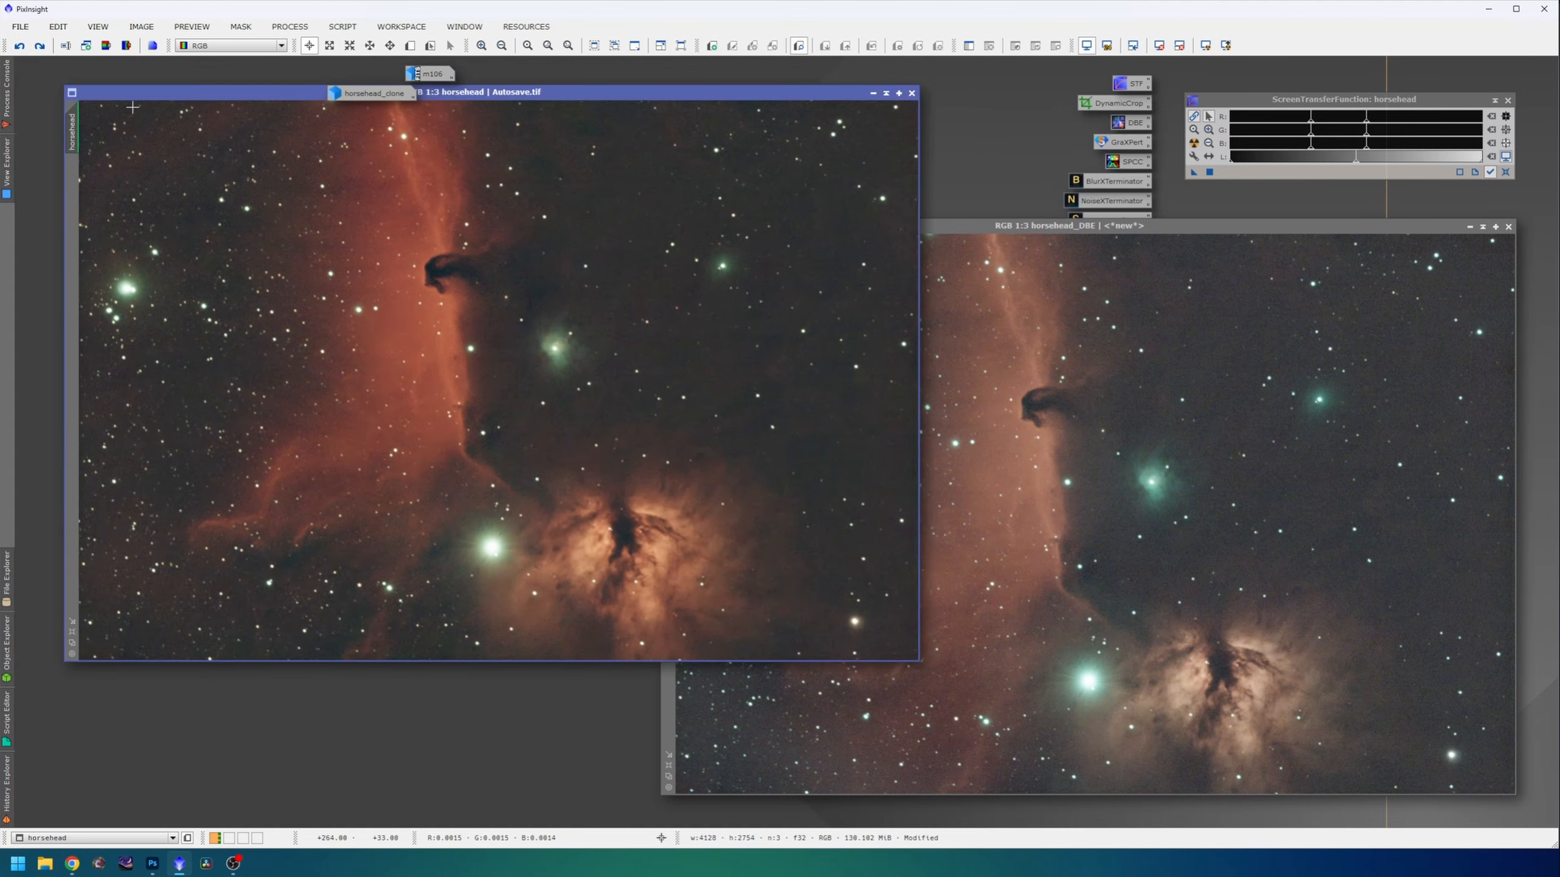
double_click(72, 129)
key(Right)
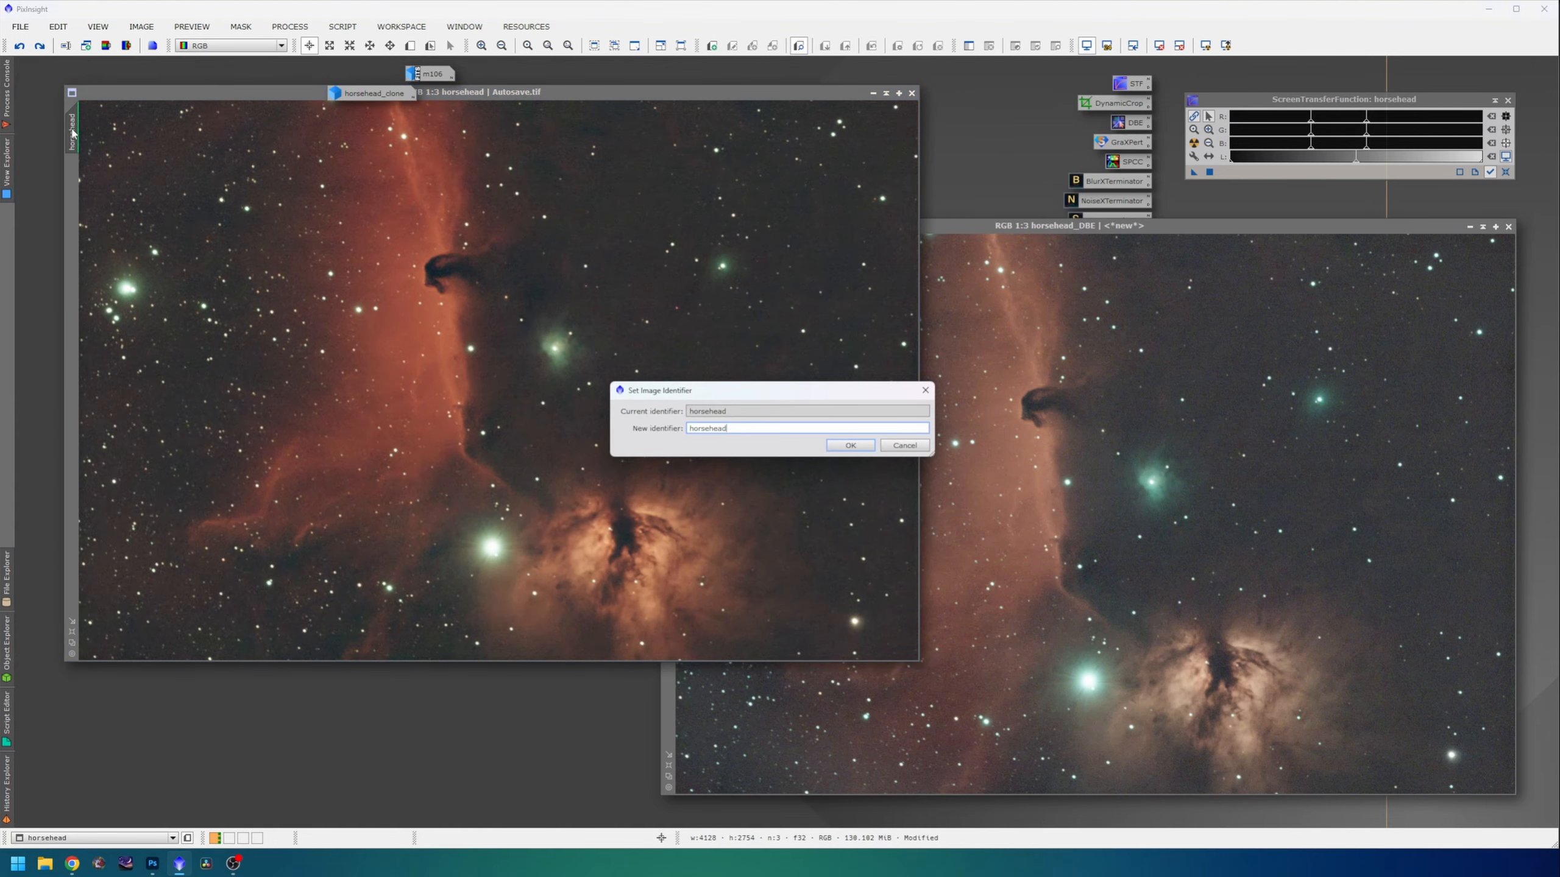
text(Graxpe)
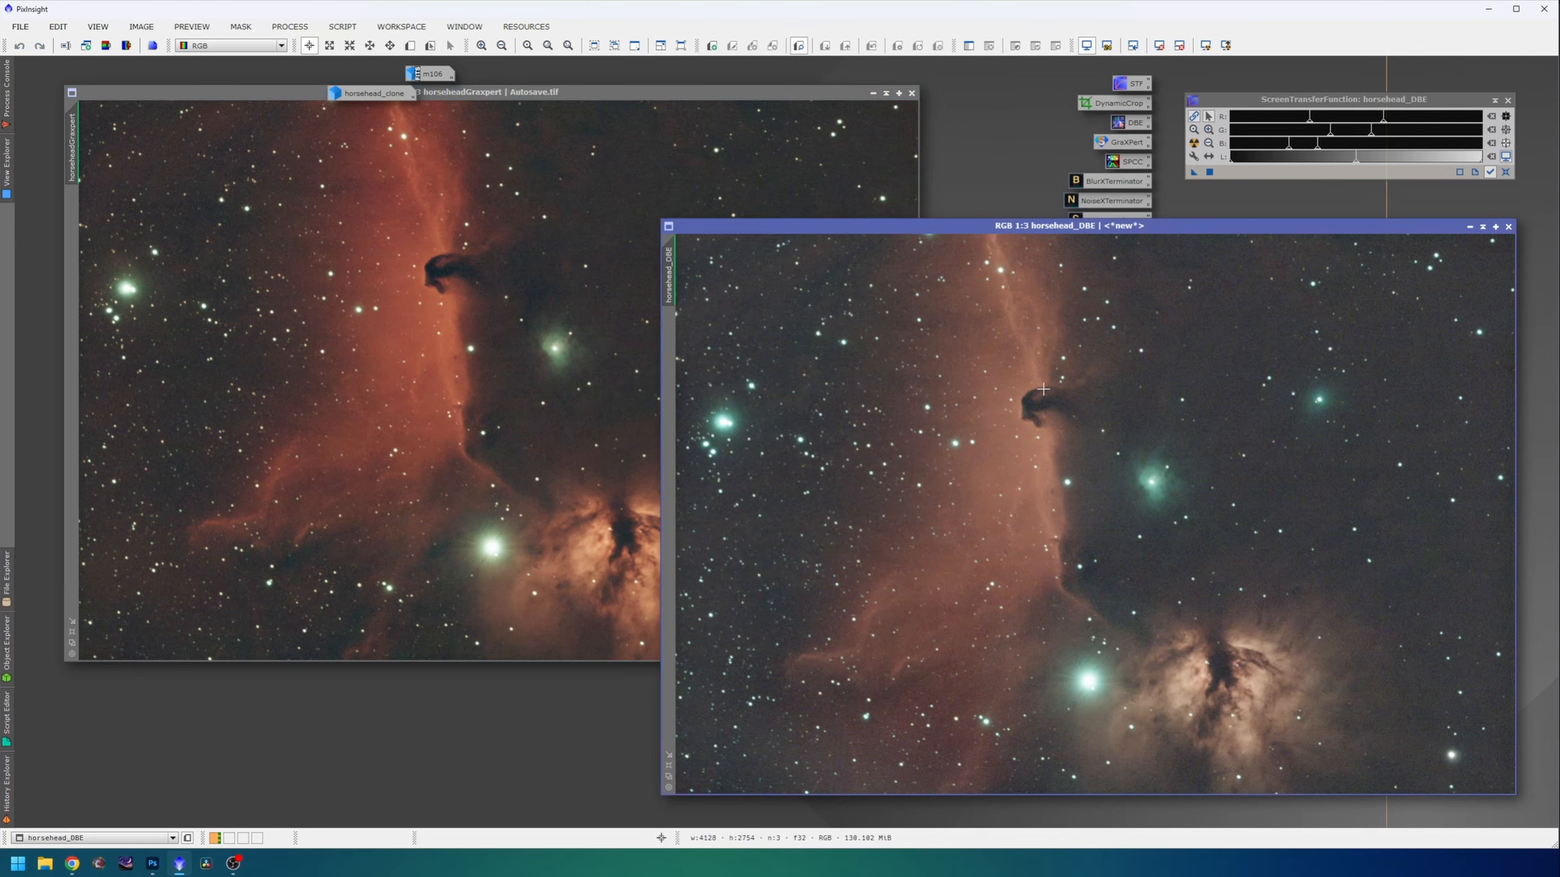
Close the horsehead_DBE image and open the original Autosave.tif from the Barnard 33 - Horsehead Nebula folder.
drag(999, 226, 984, 215)
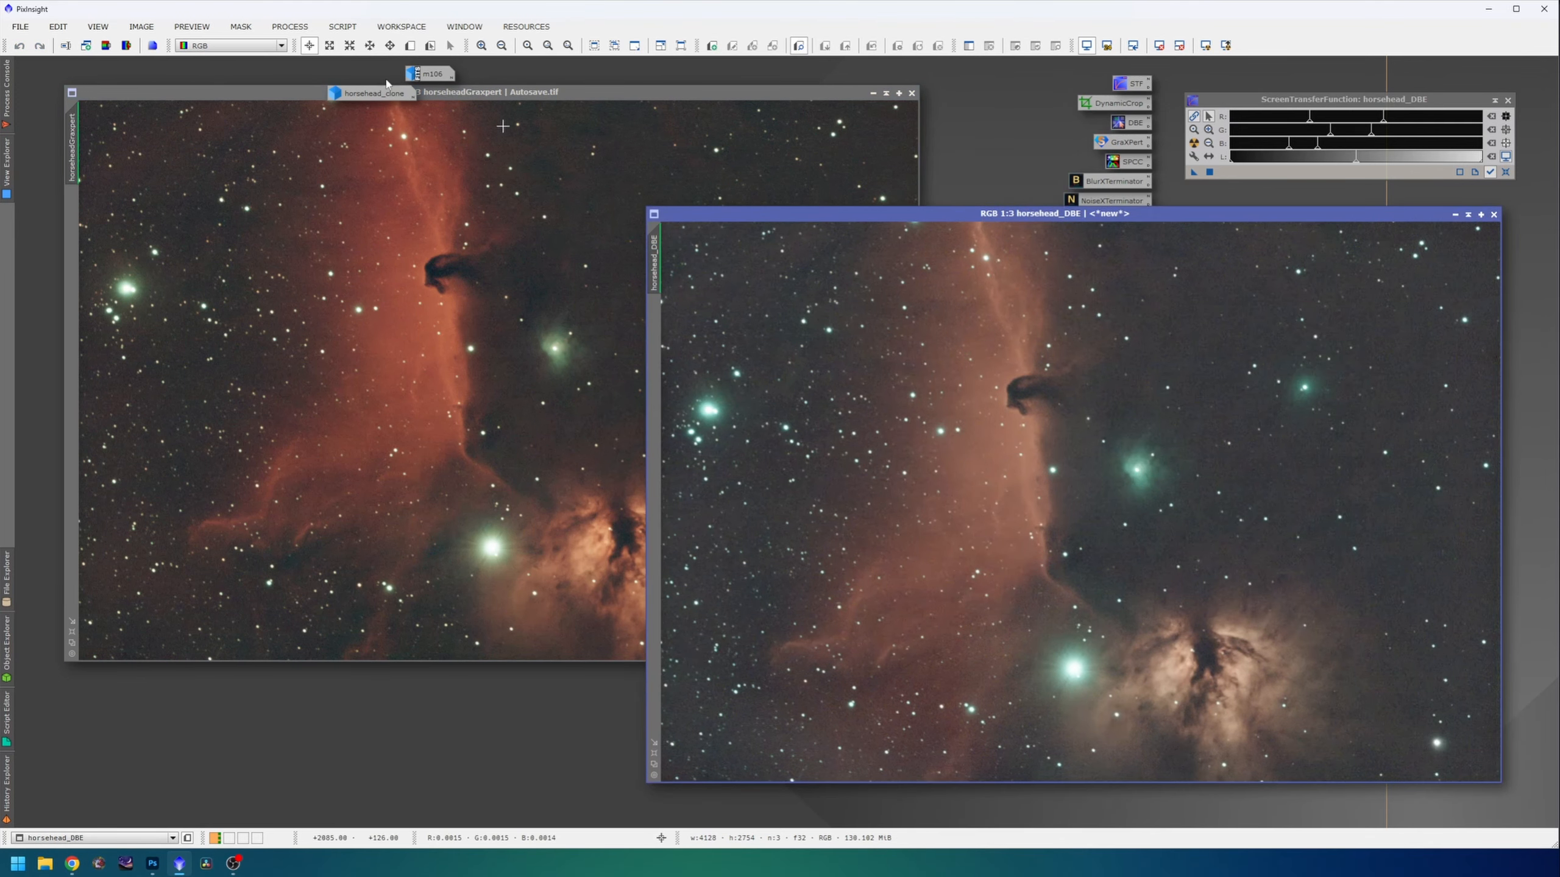
click(1494, 215)
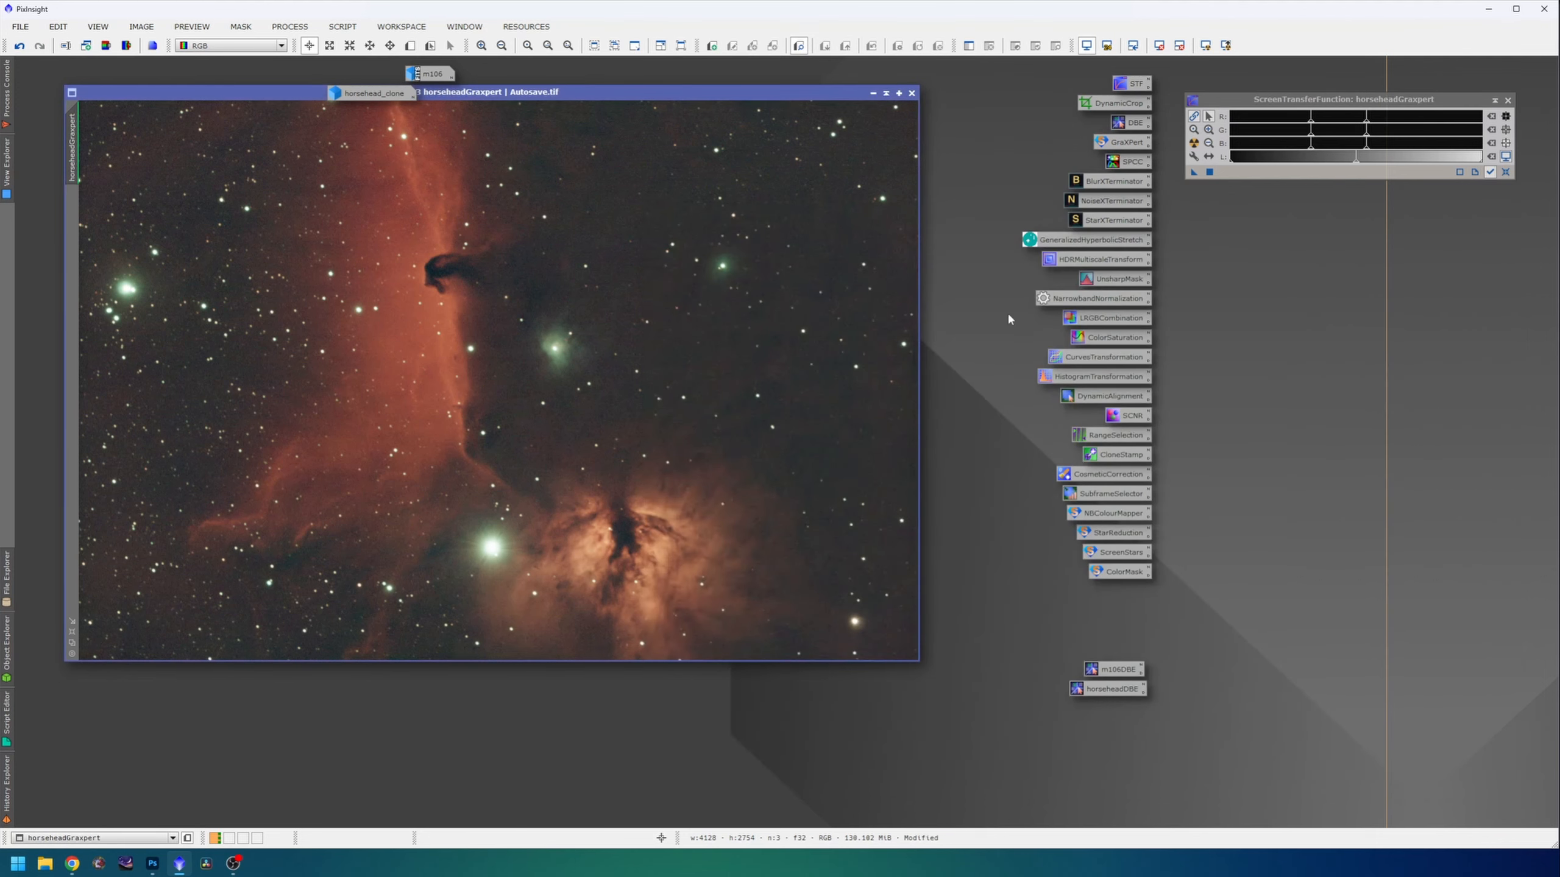
key(ctrl+o)
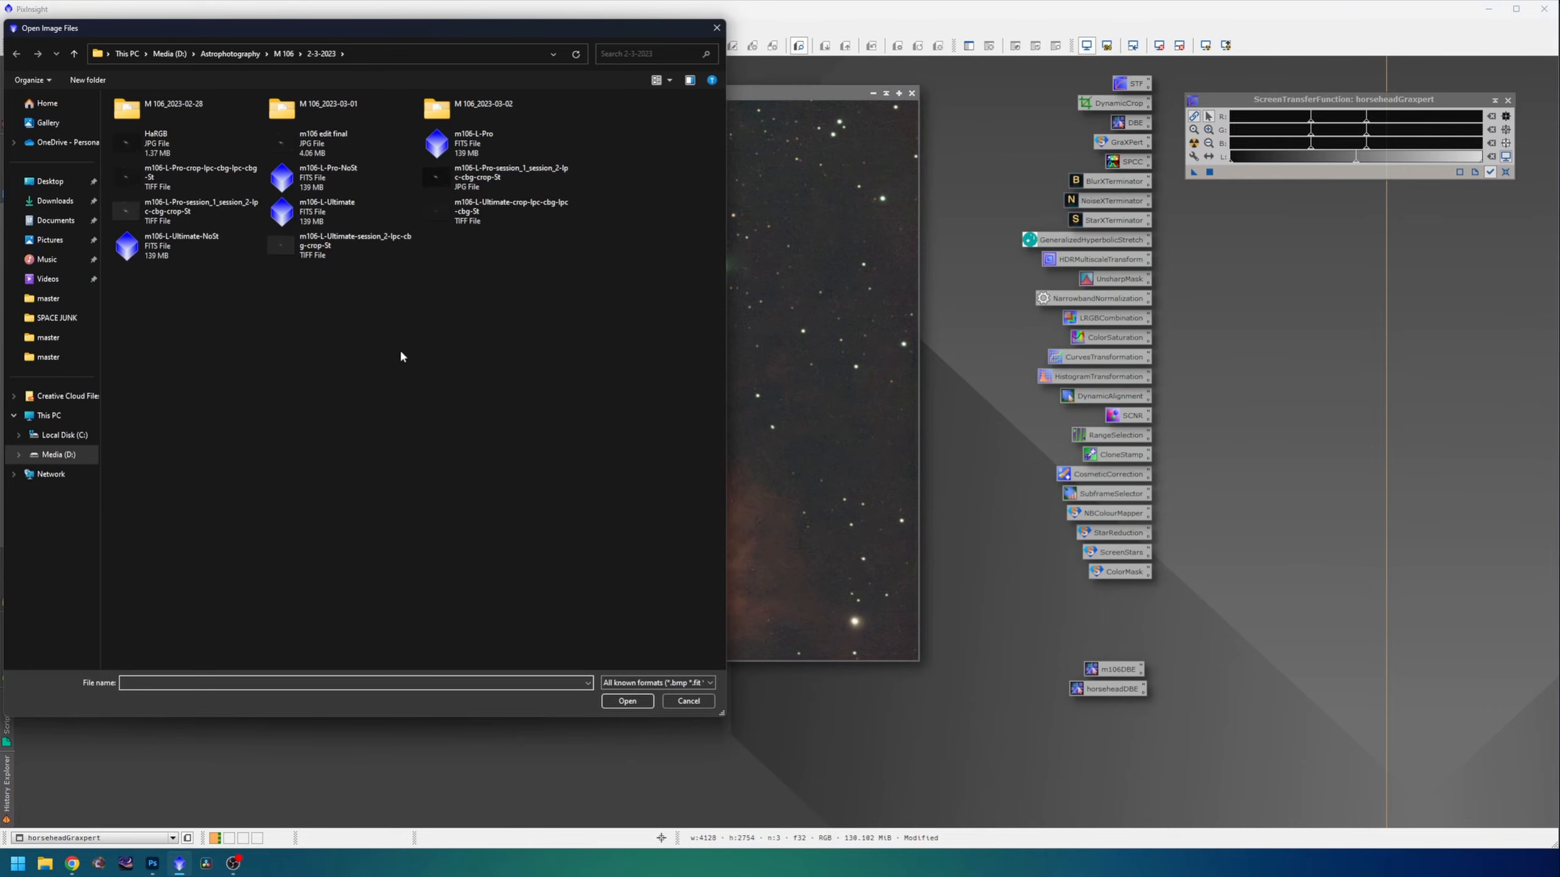
click(58, 455)
double_click(219, 135)
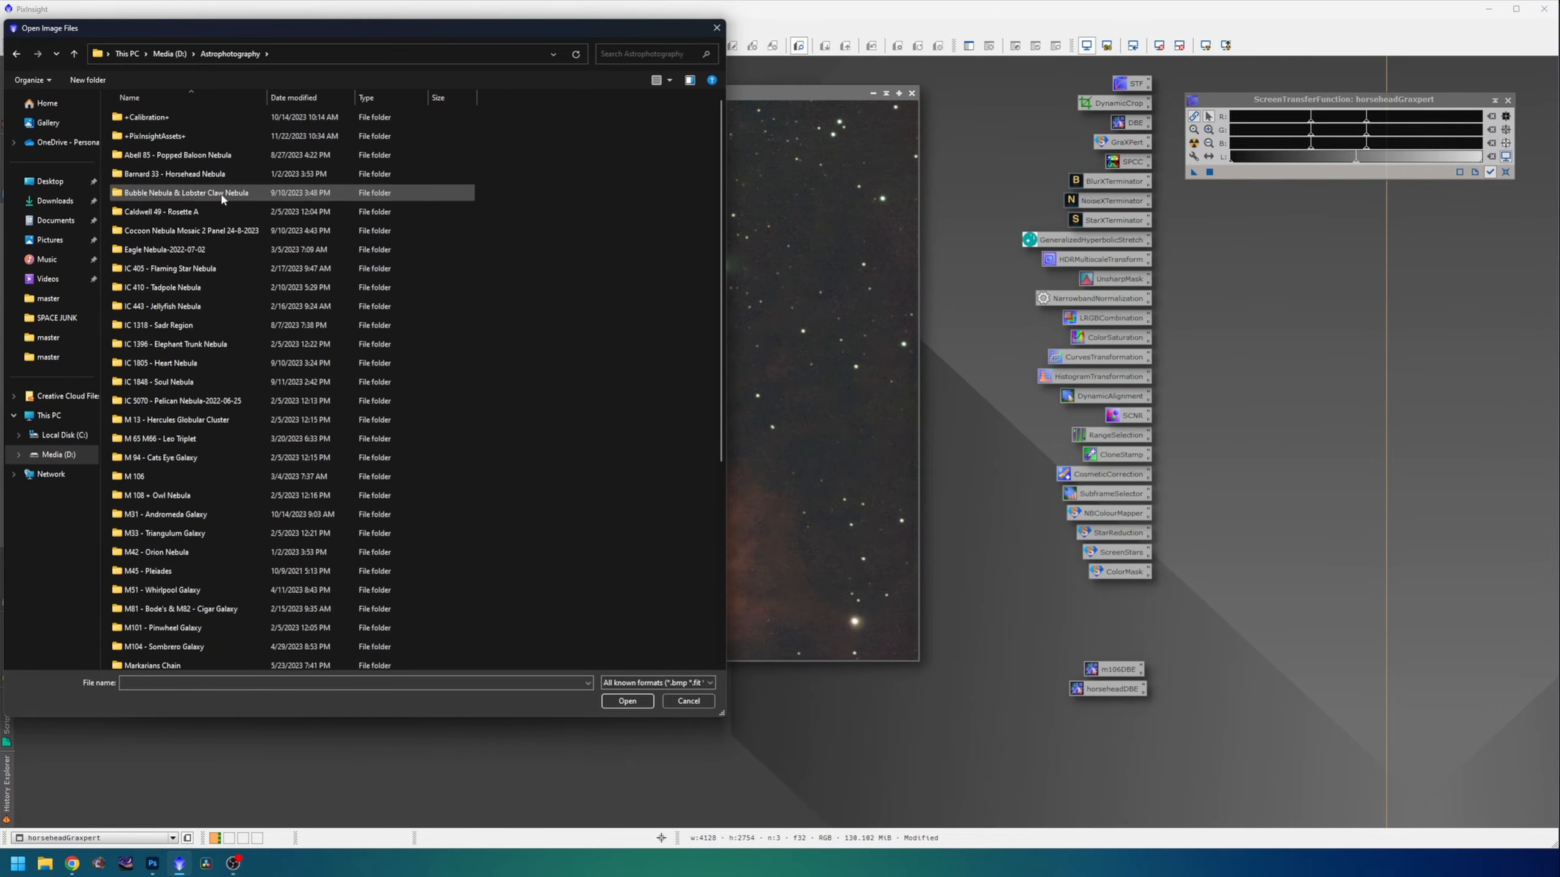
double_click(215, 173)
double_click(207, 138)
double_click(163, 118)
double_click(163, 118)
key(ctrl+a)
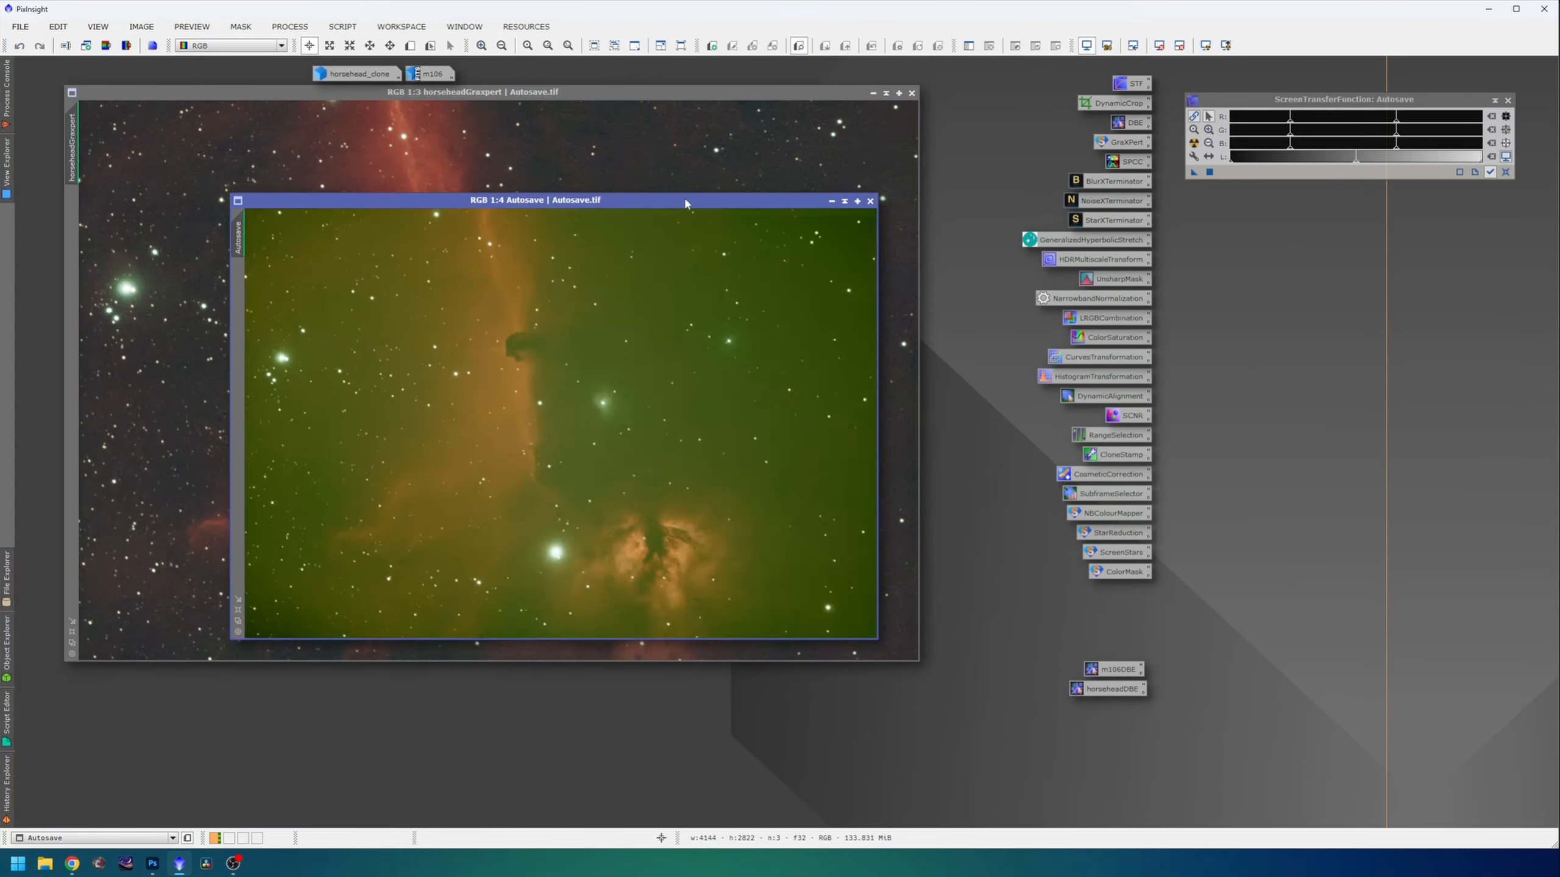
Auto-stretch the display of the opened Autosave image with unlinked RGB channels and move its window aside.
click(1193, 117)
click(1193, 143)
drag(772, 200, 1025, 207)
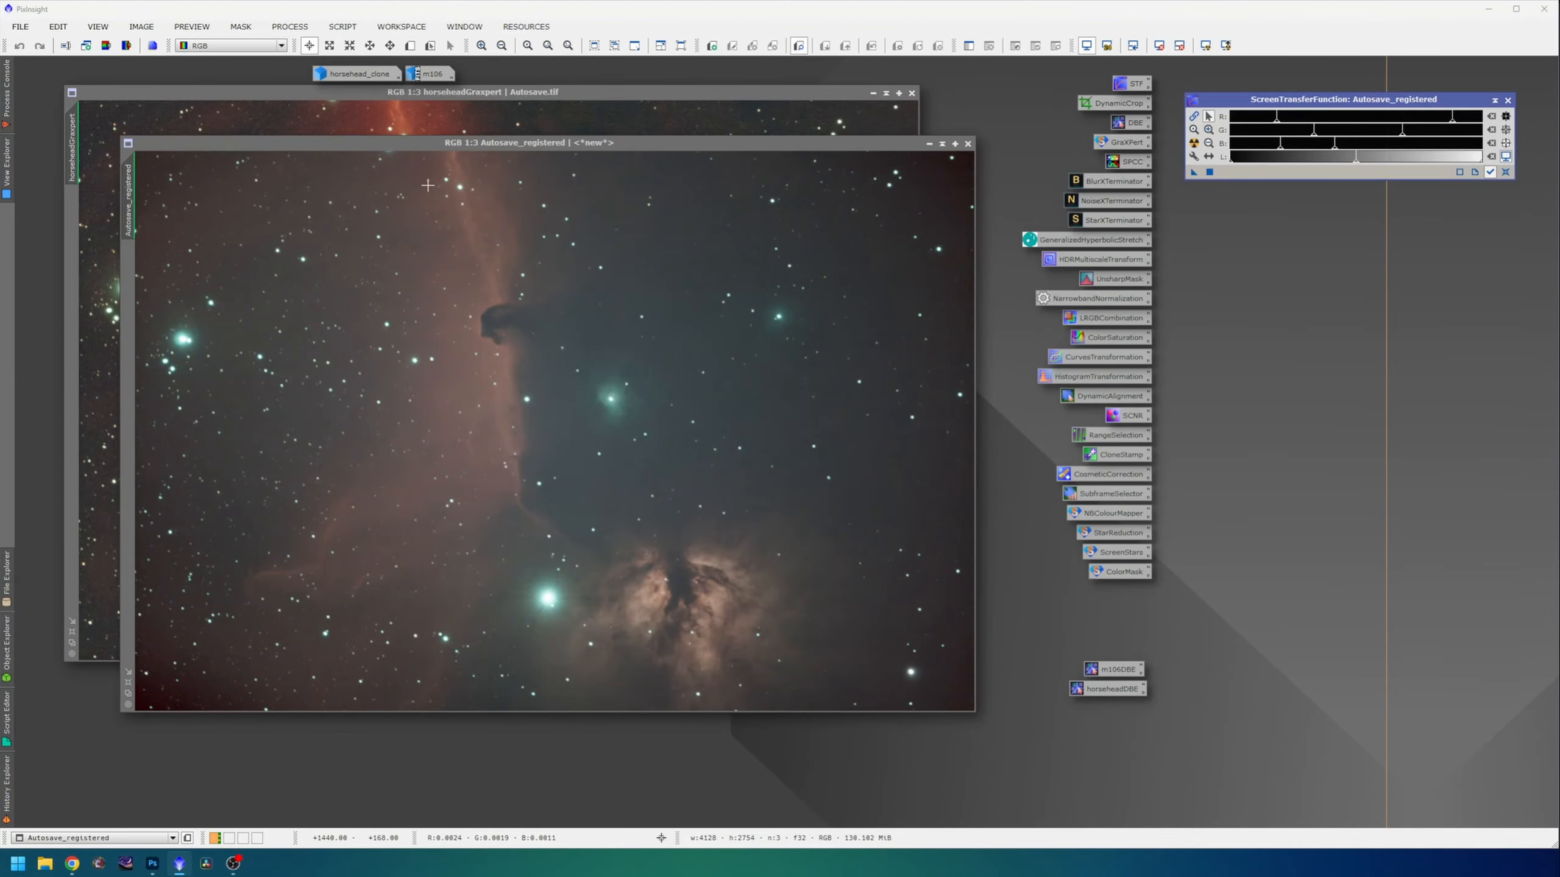
Subtract the GraXpert result from the registered original using PixelMath with the expression Autosave_registered-horseheadGraxpert, applied to Autosave_registered.
click(290, 26)
mouse_move(324, 46)
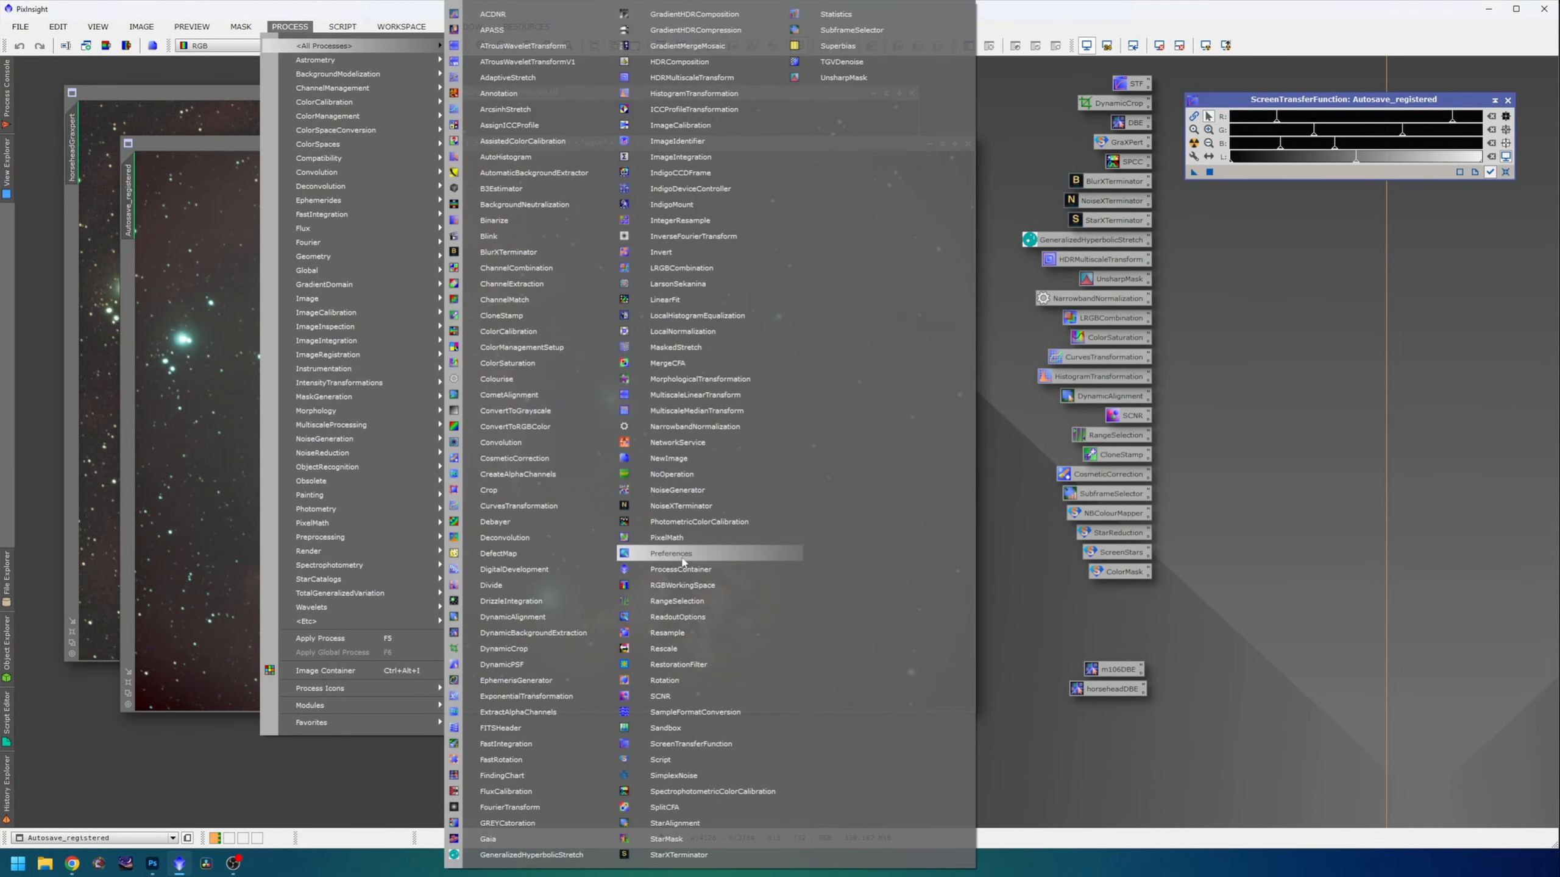
click(681, 538)
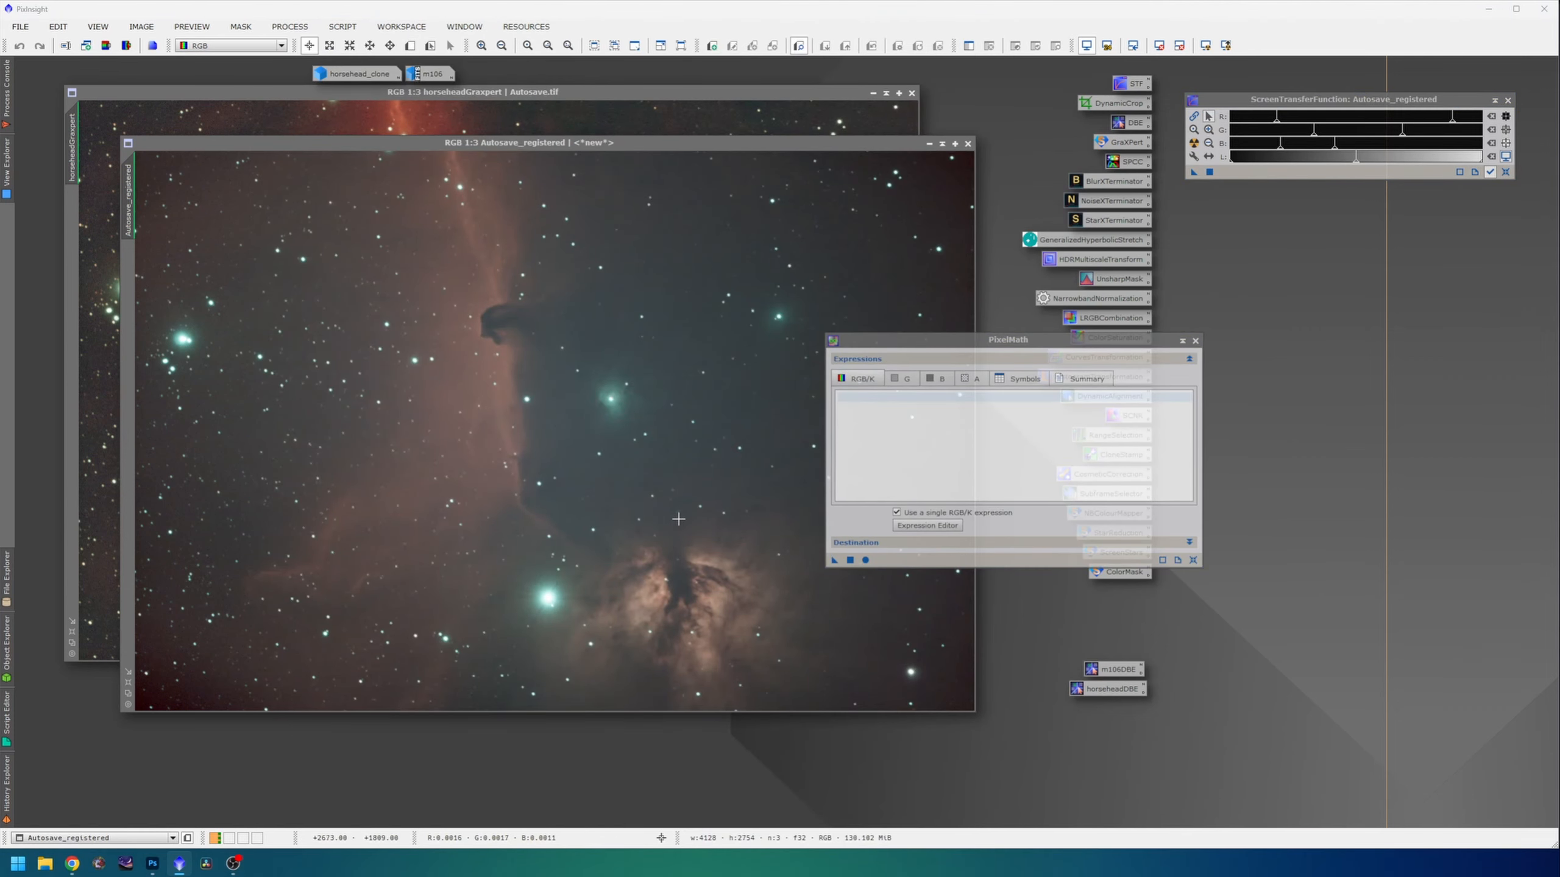
drag(892, 345, 856, 315)
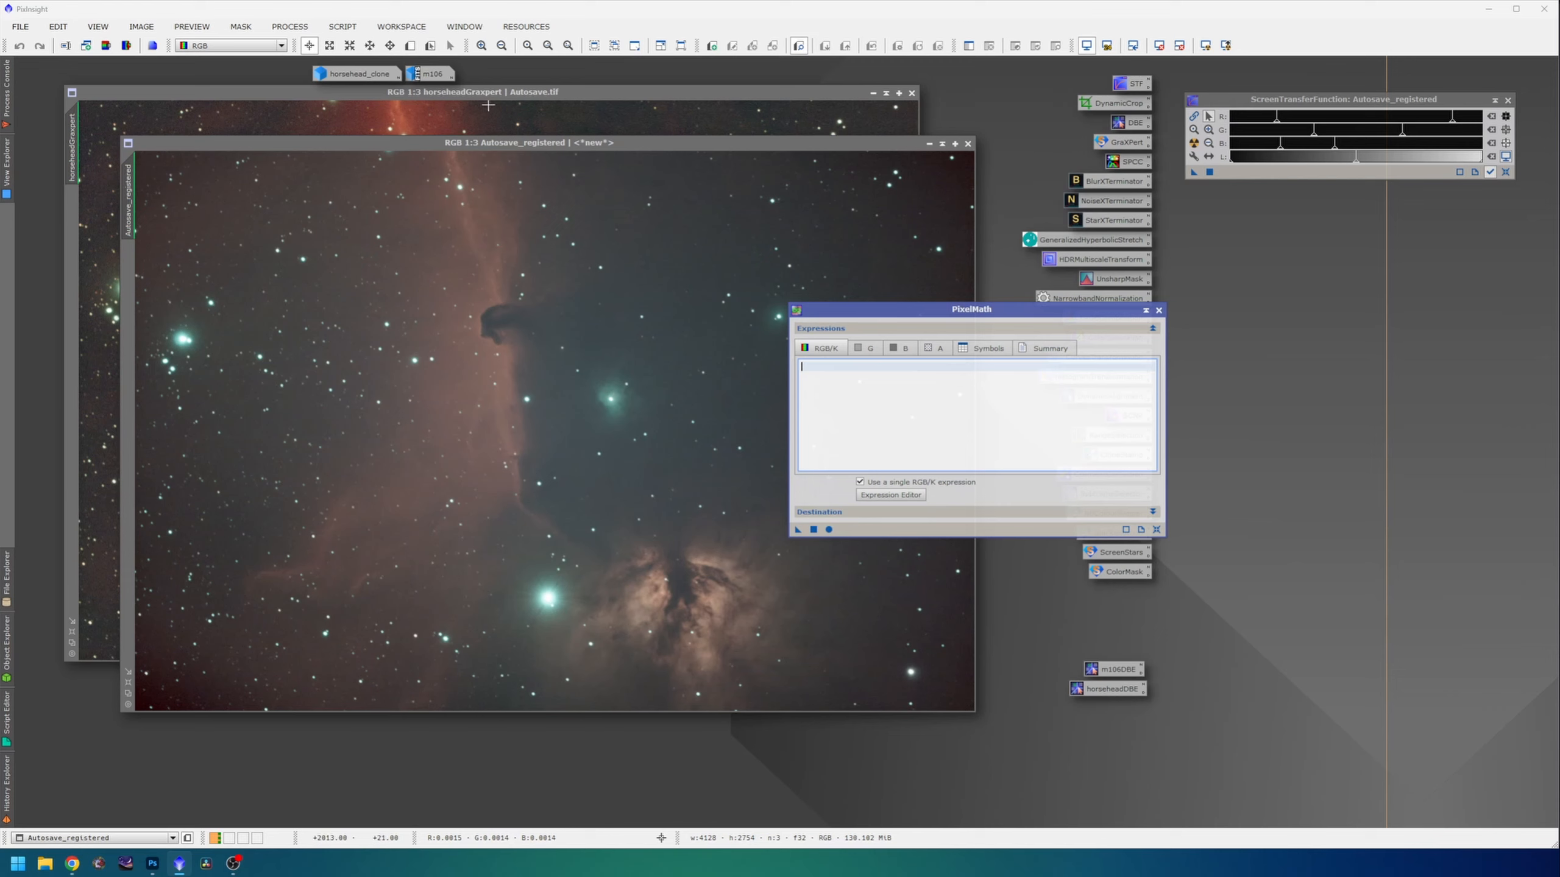
click(857, 419)
click(889, 495)
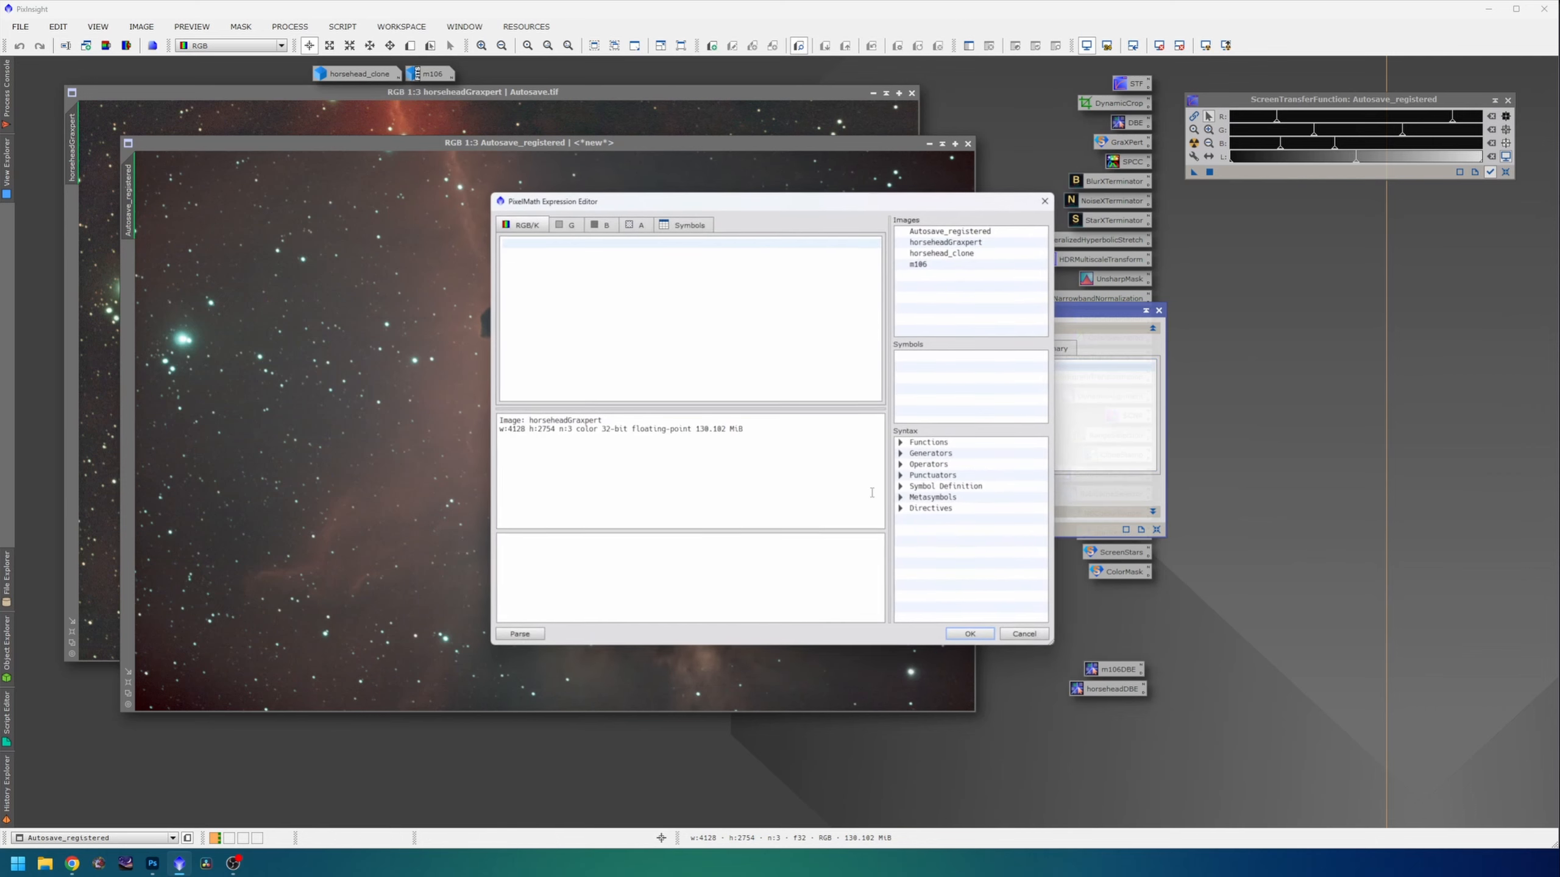
double_click(932, 232)
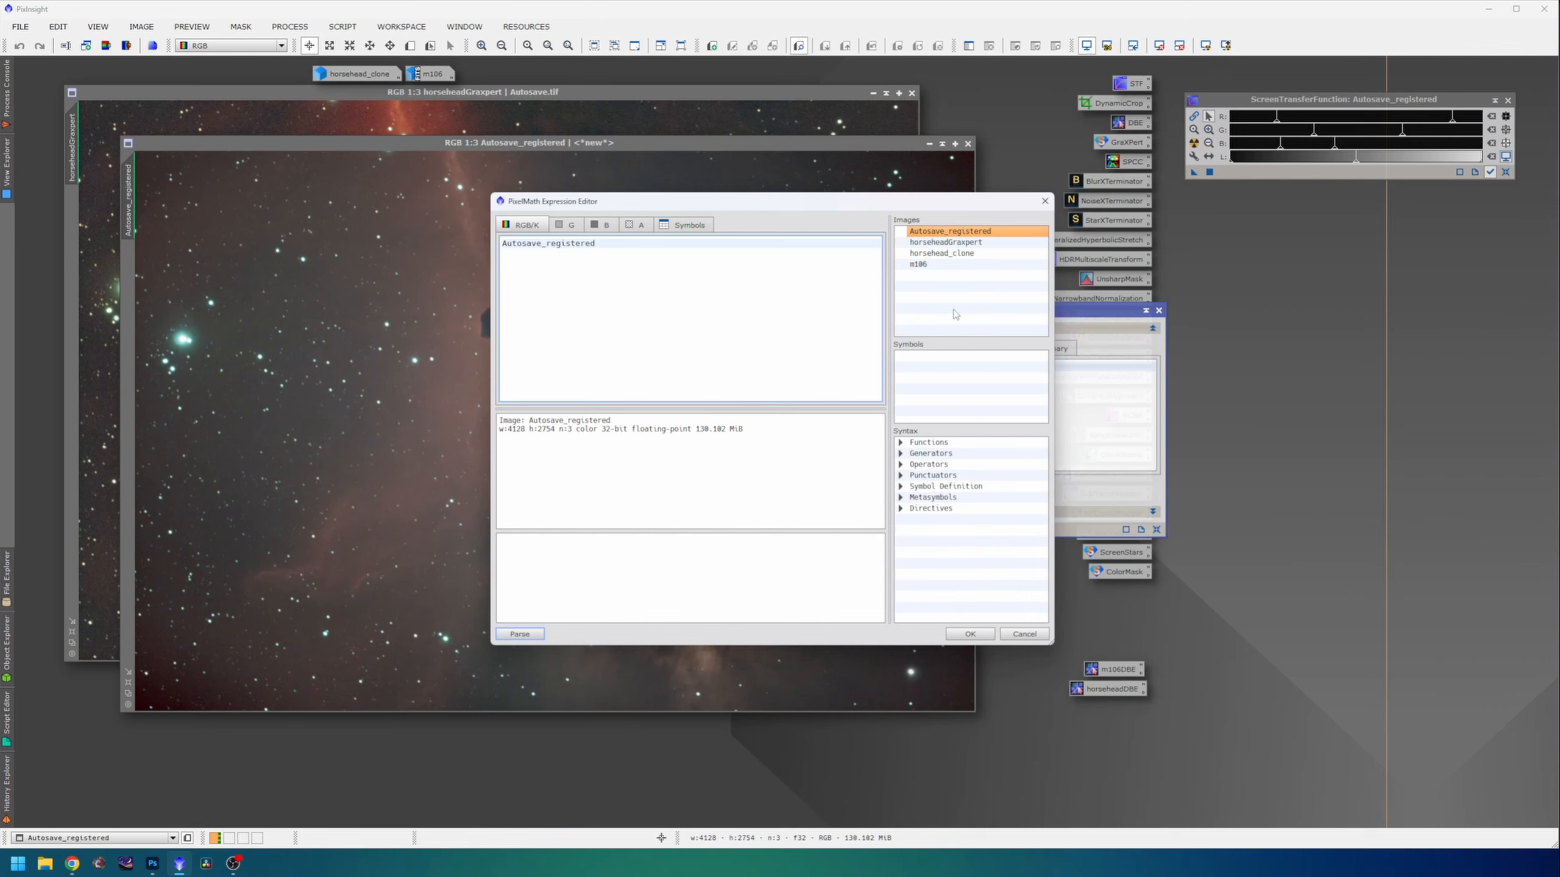
text(-)
double_click(945, 242)
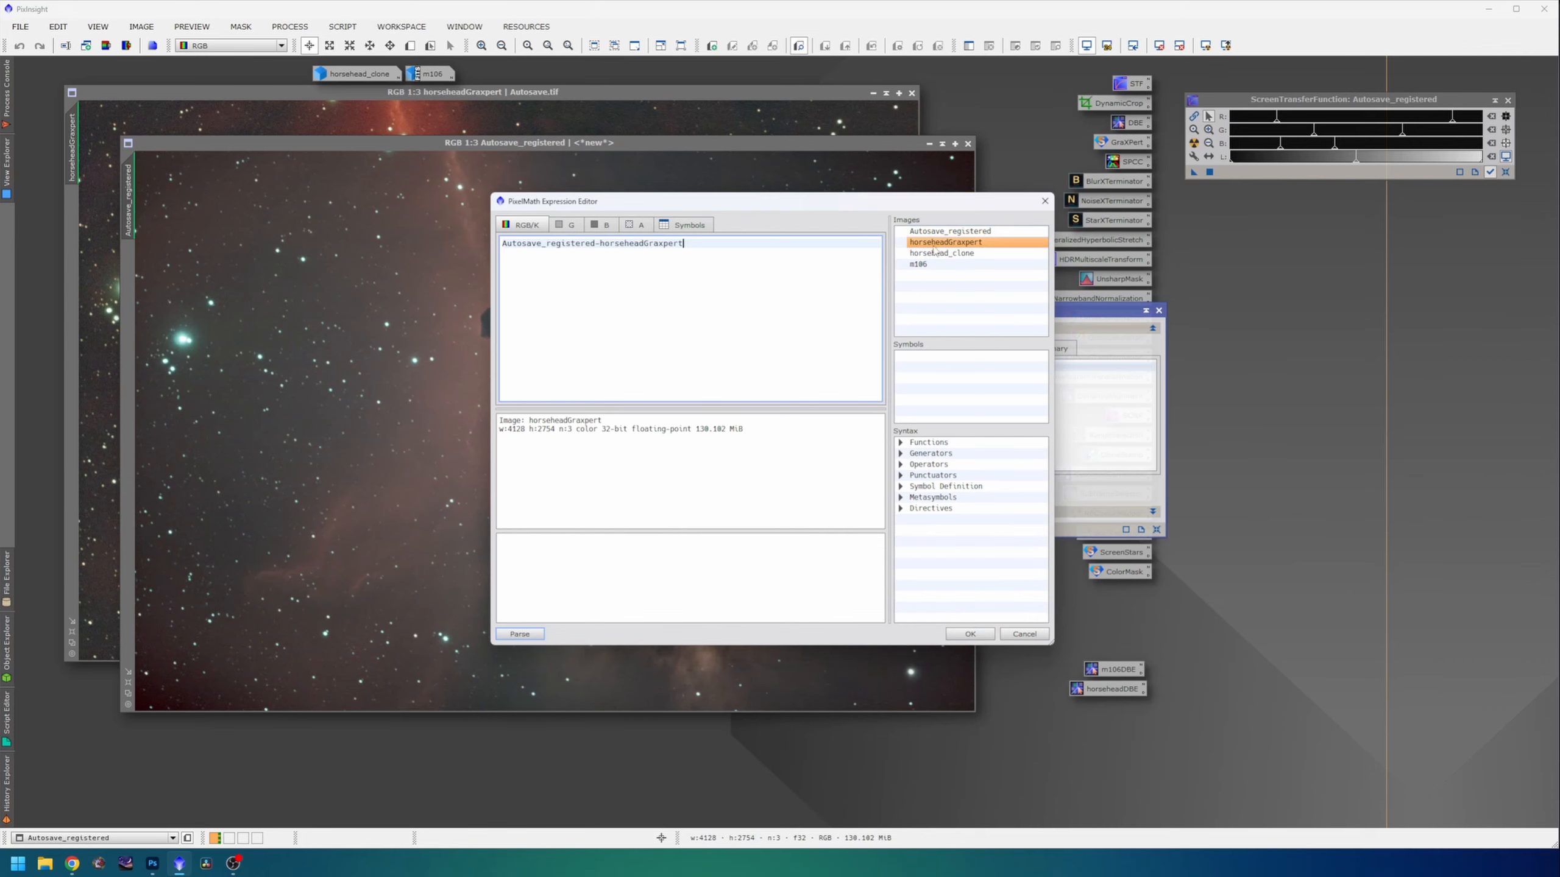
click(969, 634)
click(813, 529)
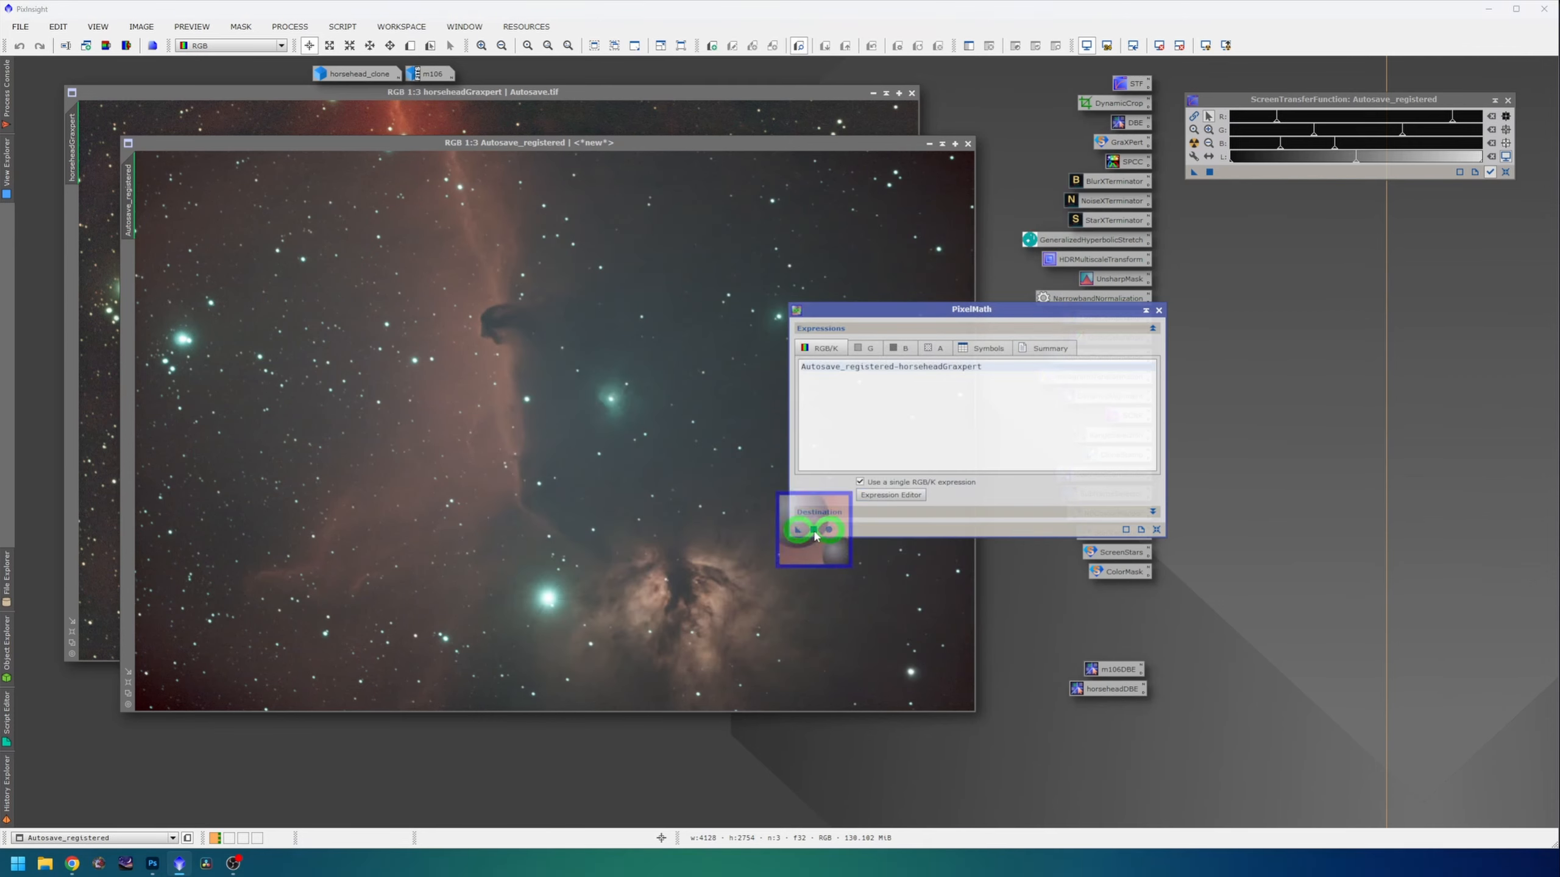
click(1158, 309)
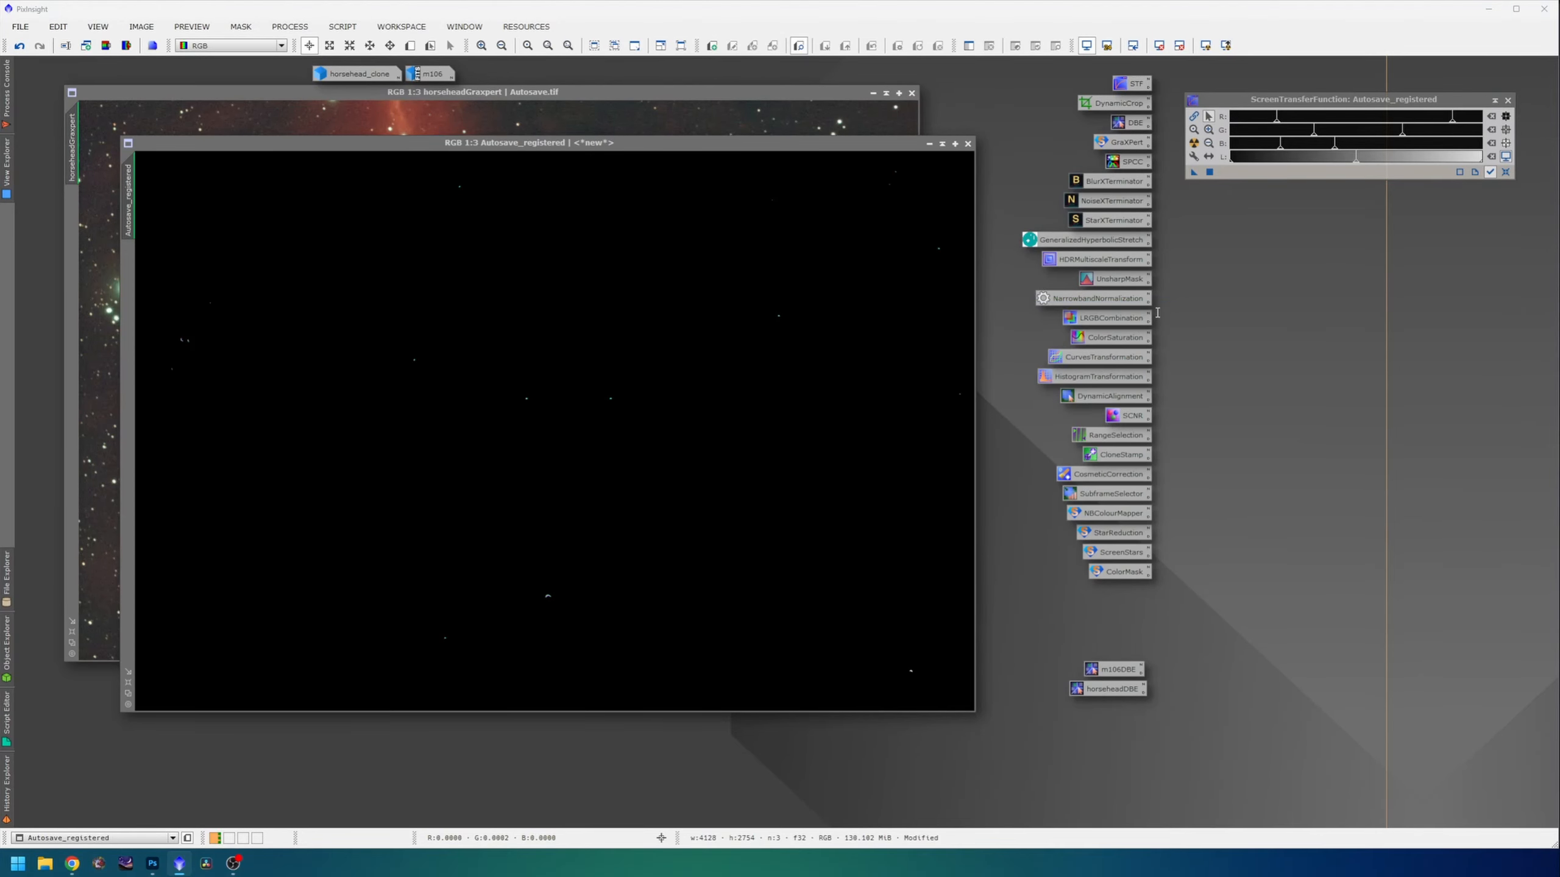
Auto-stretch the display of the subtracted Autosave_registered image.
click(915, 153)
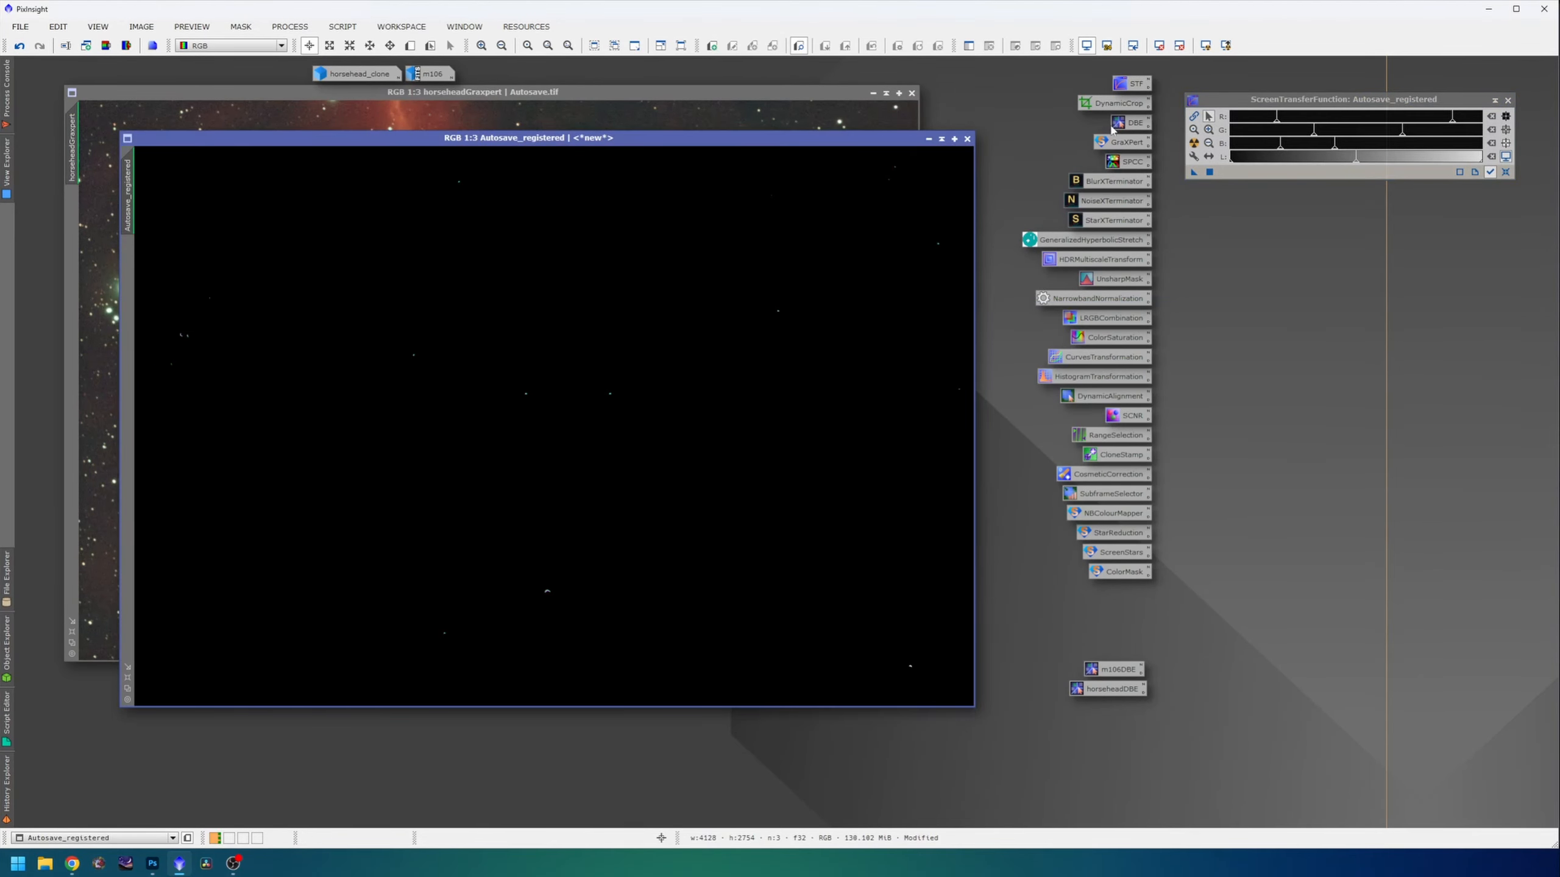
click(1193, 142)
click(1196, 143)
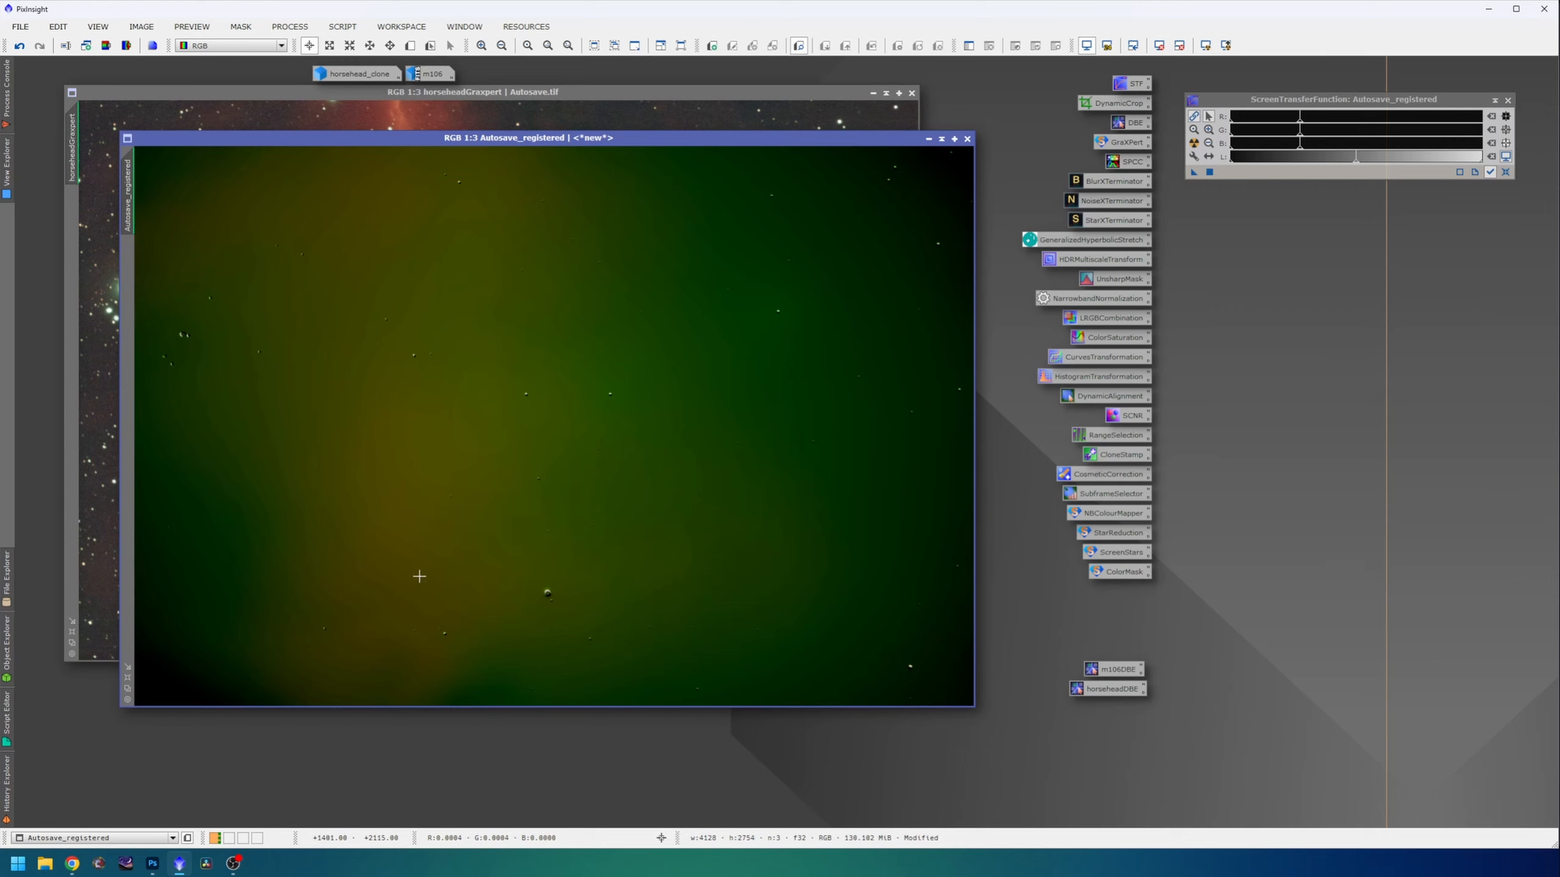
Examine the removed background in Autosave_registered and compare its pixel values with those of the horseheadGraxpert image near the upper nebula.
drag(419, 577, 394, 423)
drag(384, 195, 390, 204)
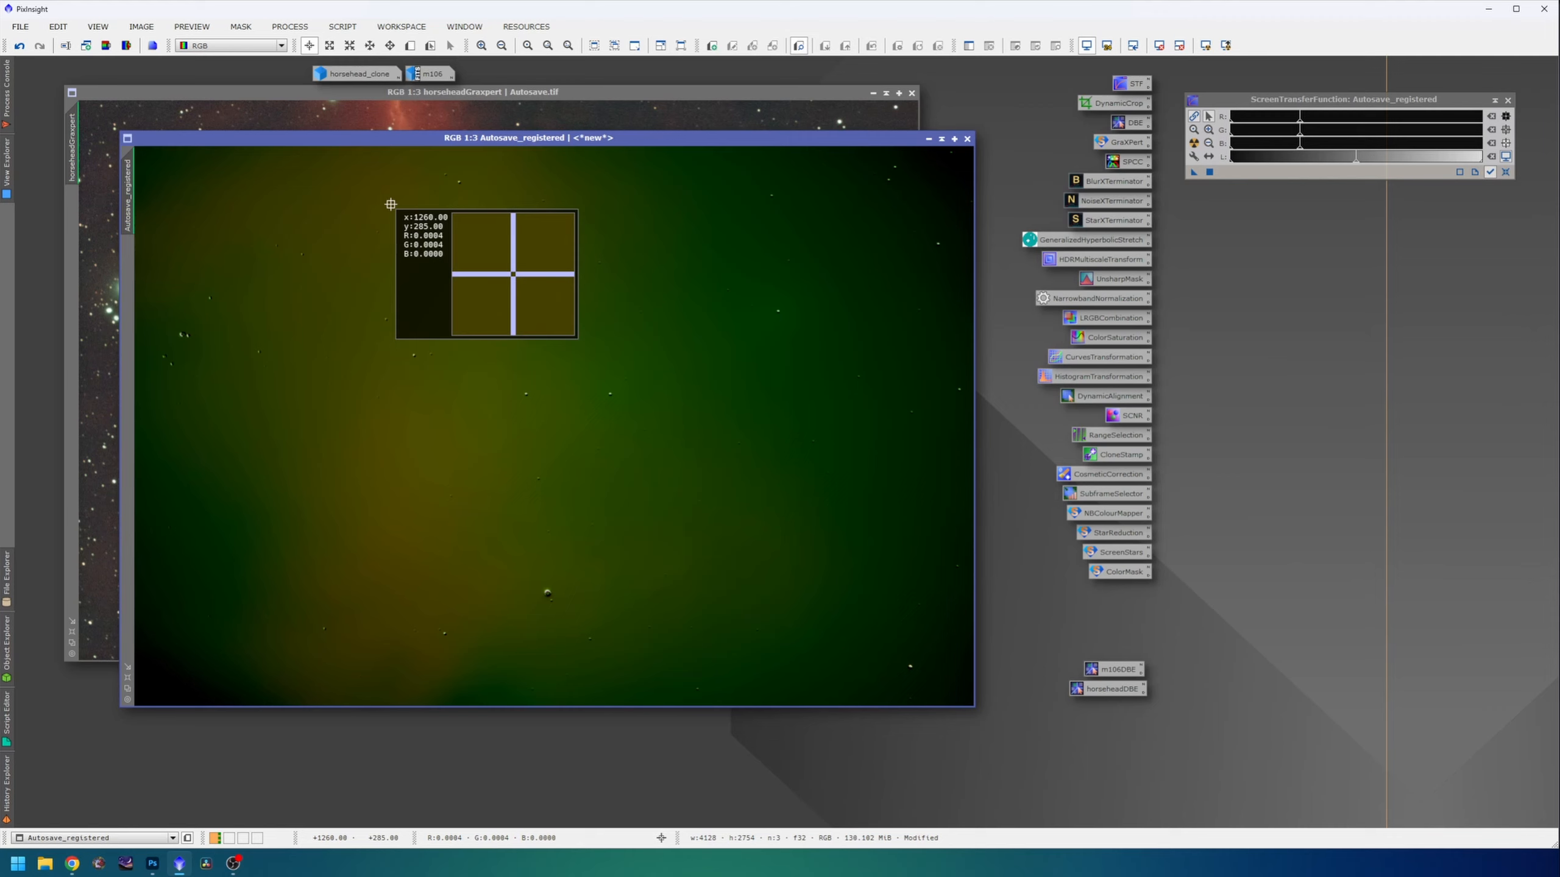
drag(390, 205, 391, 206)
drag(499, 145, 702, 236)
drag(607, 299, 608, 300)
drag(353, 132, 350, 129)
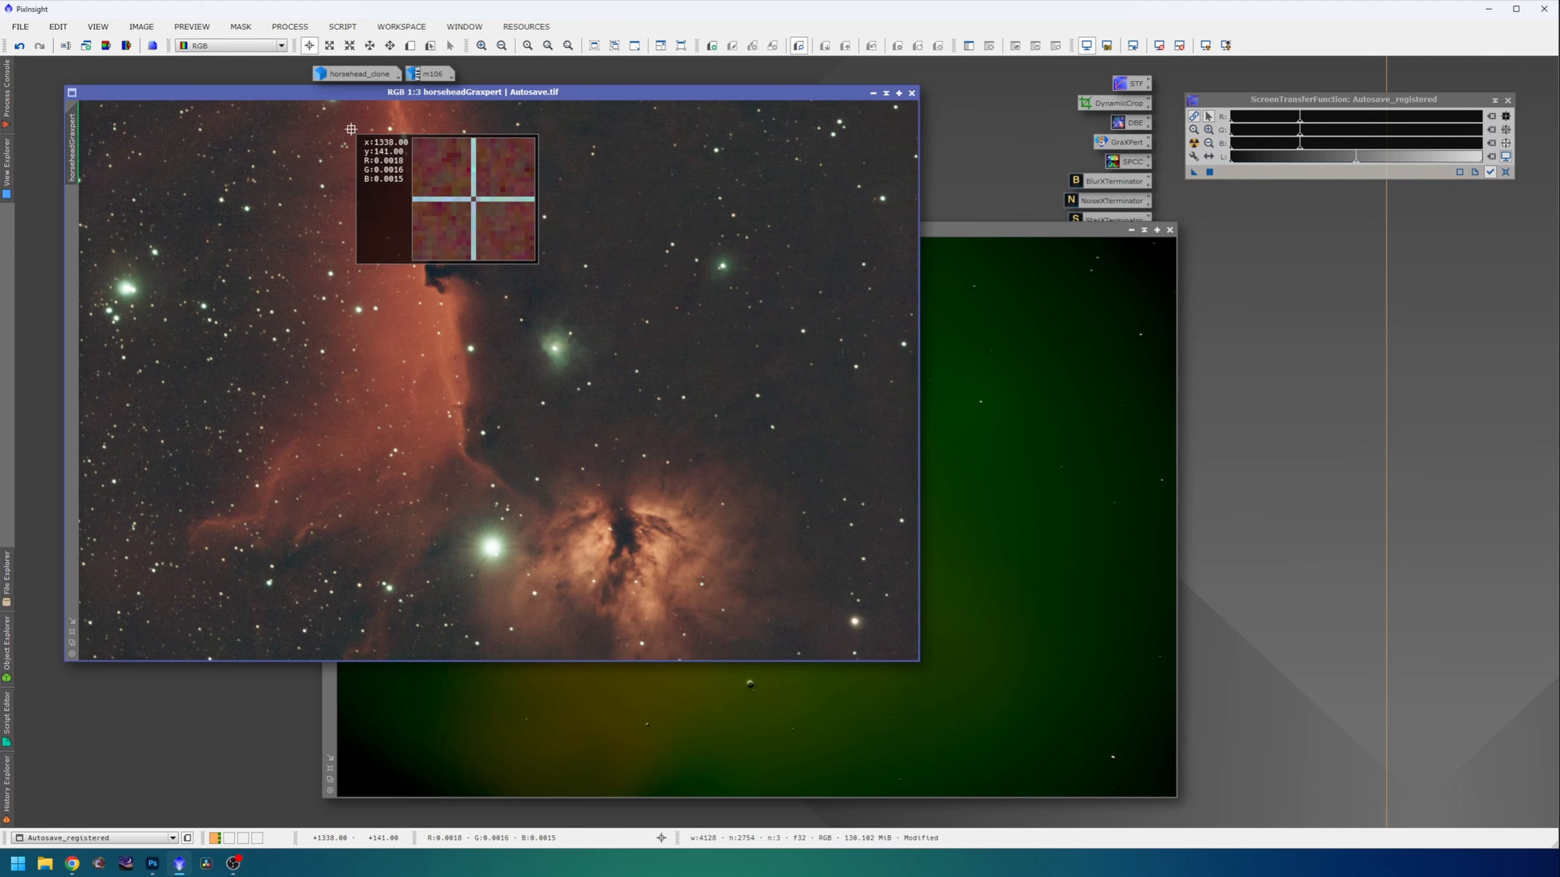
drag(351, 129, 350, 130)
click(1058, 393)
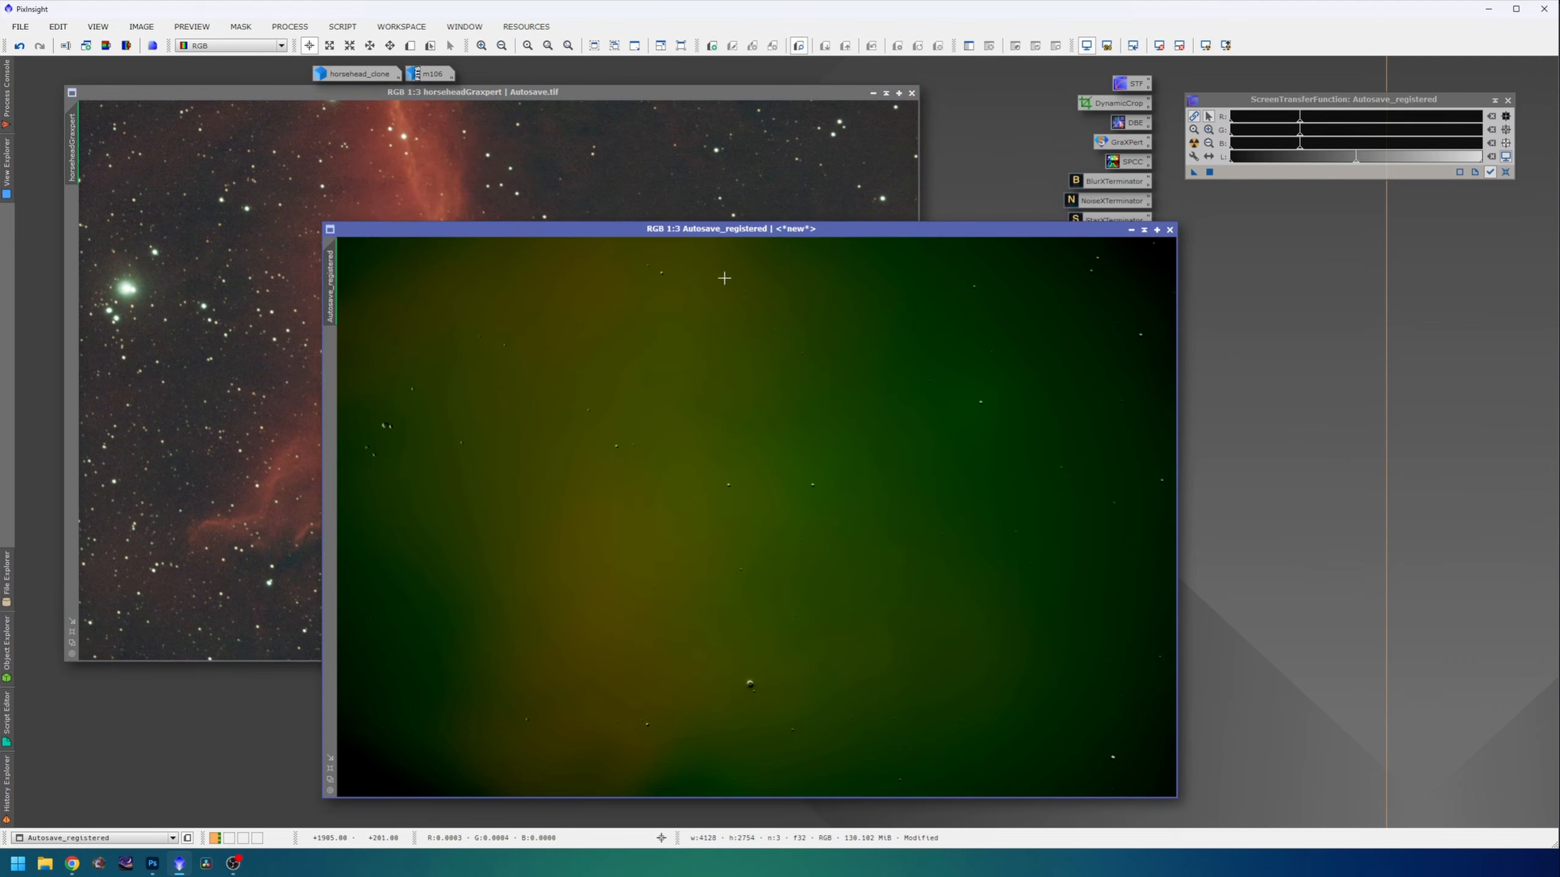